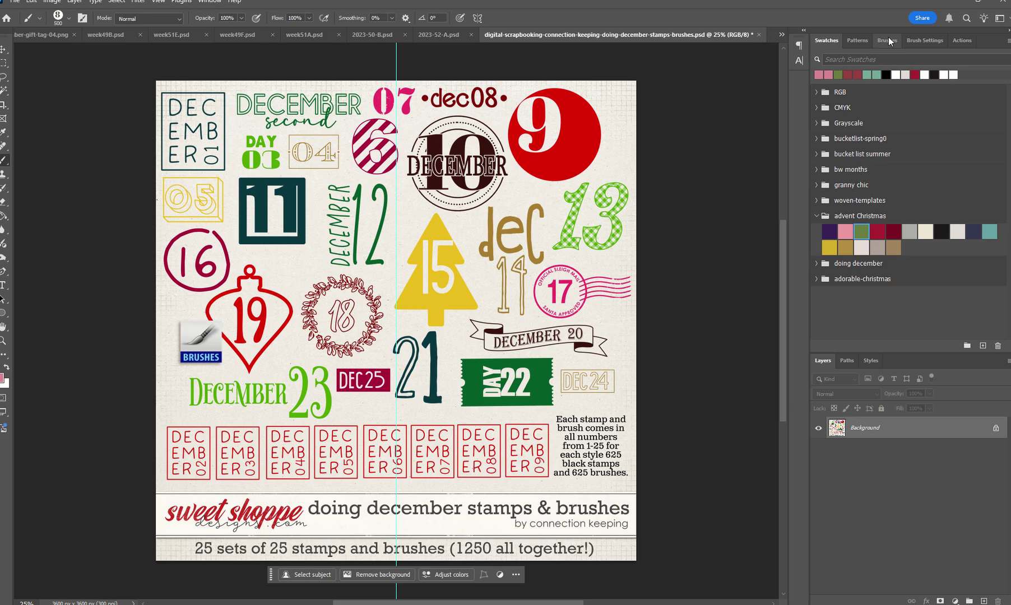
# Try stamping the ck-dd-09-day-09 brush over the red 9 circle and undo the stamp.
pyautogui.click(887, 40)
pyautogui.scroll(1, 835, 158)
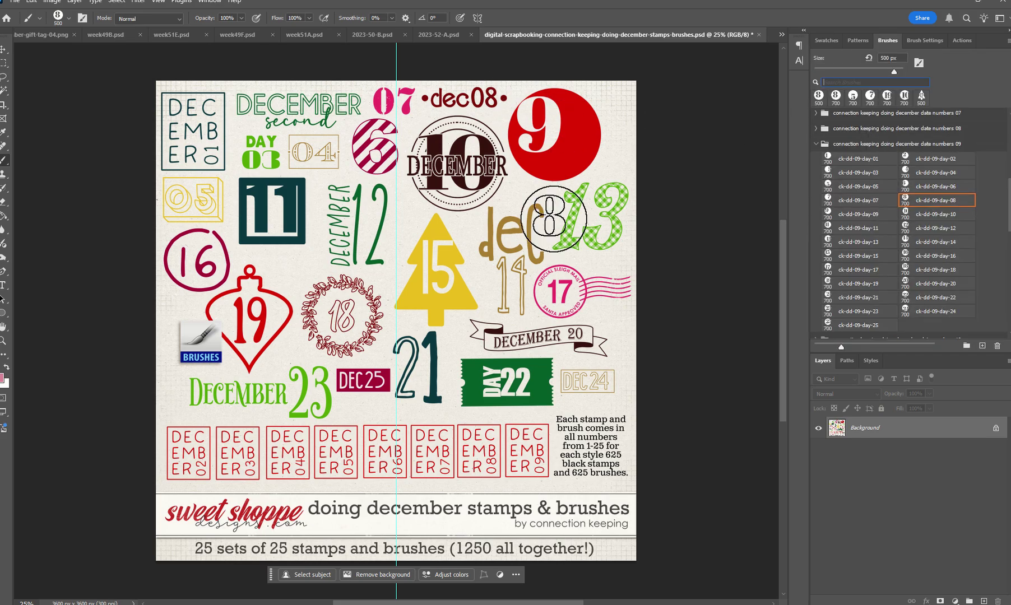
pyautogui.click(868, 215)
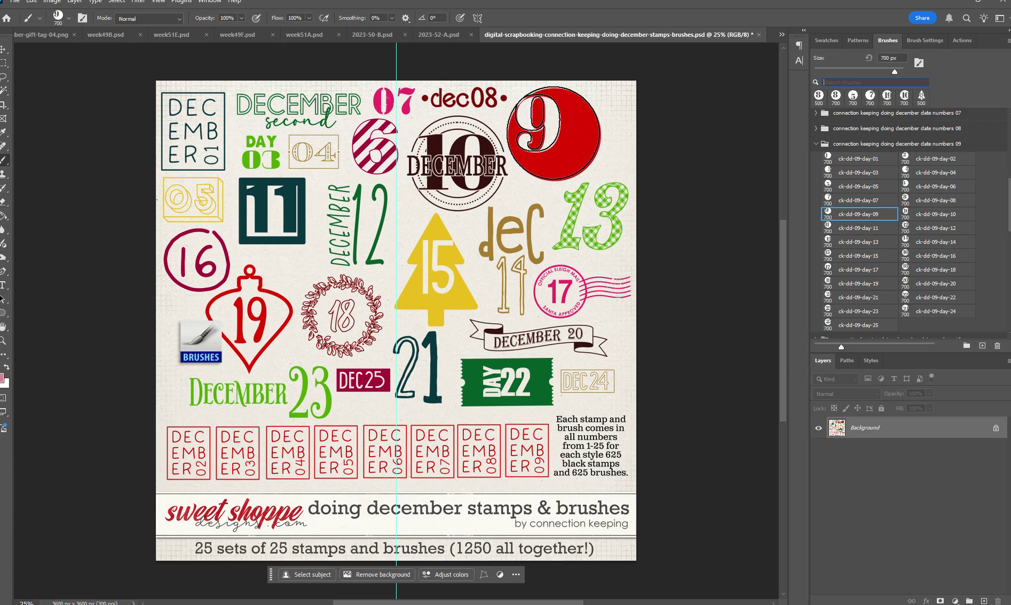
pyautogui.click(554, 134)
pyautogui.hotkey('ctrl', 'z')
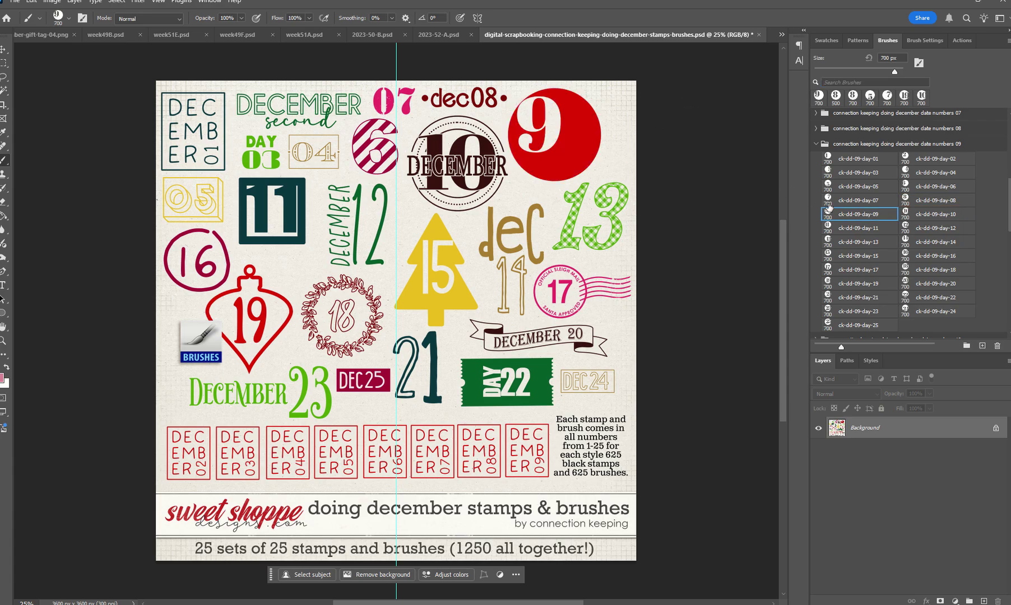
# Try stamping the ck-dd-09-day-07, day-01 and day-24 brushes in pink across the preview page and undo all three stamps.
pyautogui.click(837, 200)
pyautogui.click(545, 215)
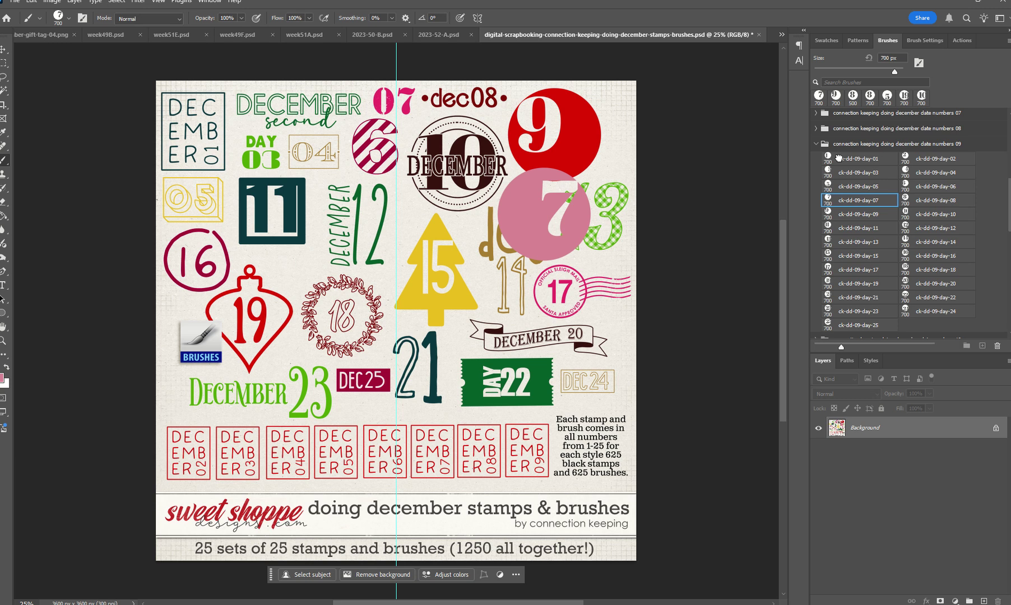
pyautogui.click(858, 158)
pyautogui.click(433, 261)
pyautogui.click(904, 311)
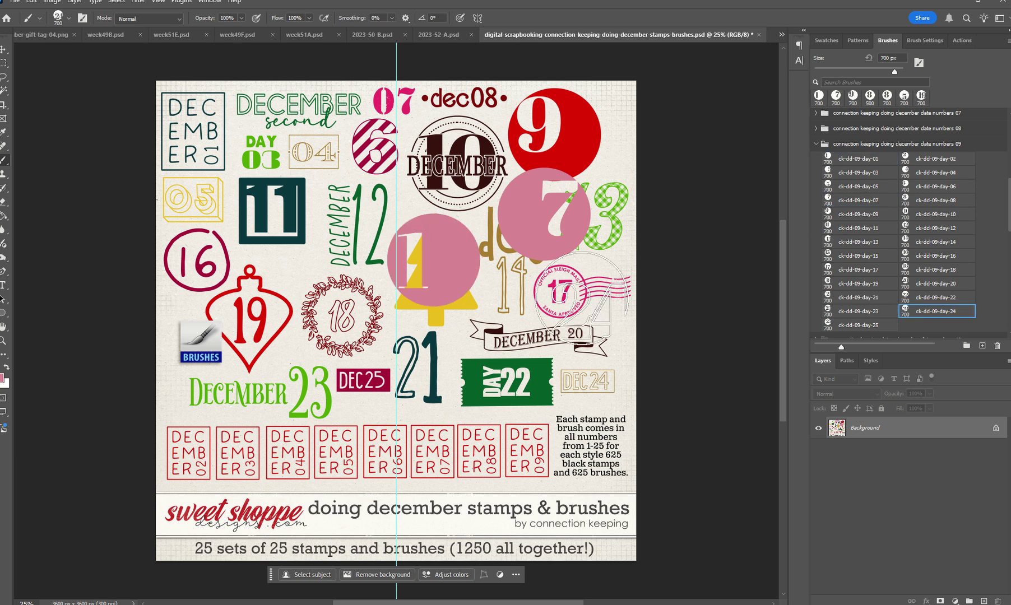
pyautogui.click(554, 314)
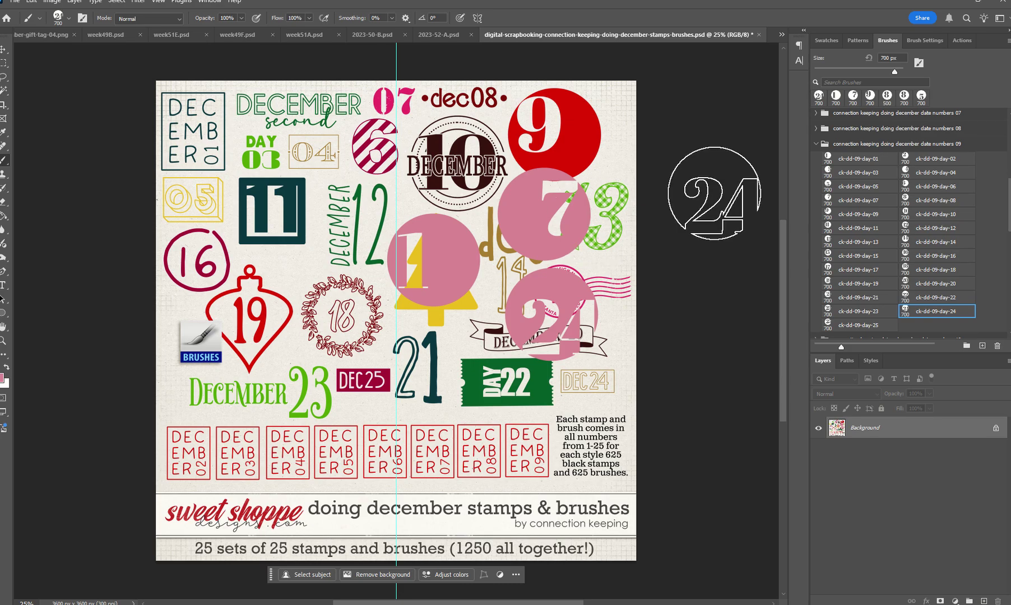
pyautogui.hotkey('ctrl', 'z')
pyautogui.hotkey('ctrl', 'z')
pyautogui.hotkey('ctrl', 'z')
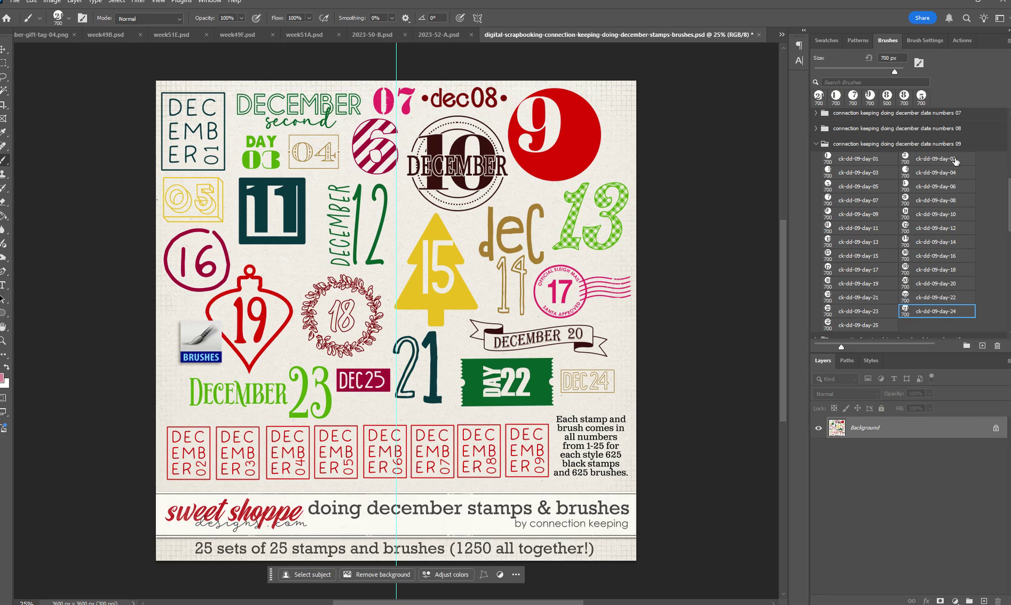
# Try stamping the ck-dd-15-14 tree brush over the yellow 15 tree and undo the stamp.
pyautogui.scroll(-15, 901, 206)
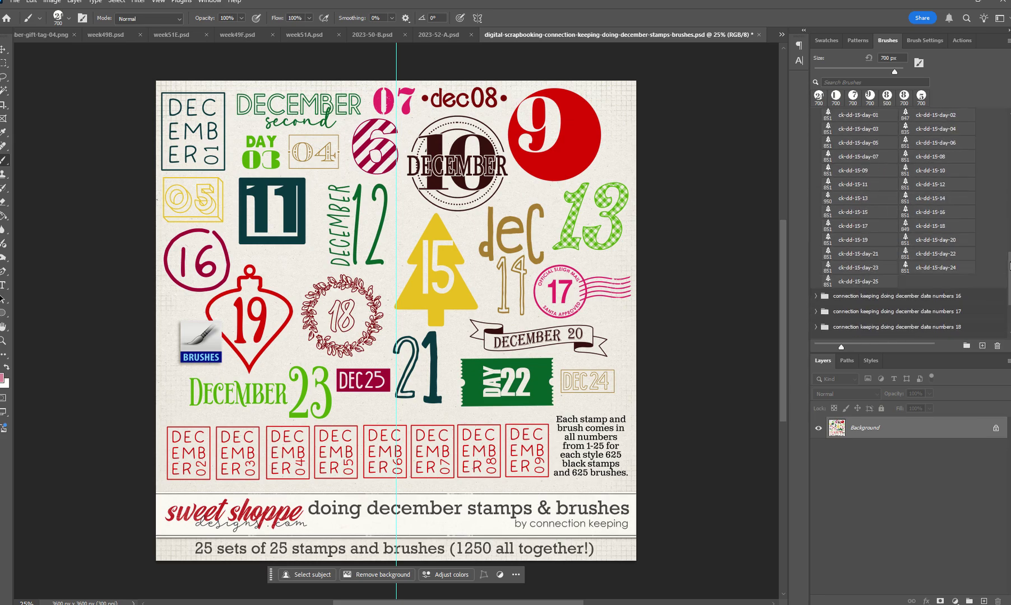
pyautogui.click(902, 204)
pyautogui.click(437, 269)
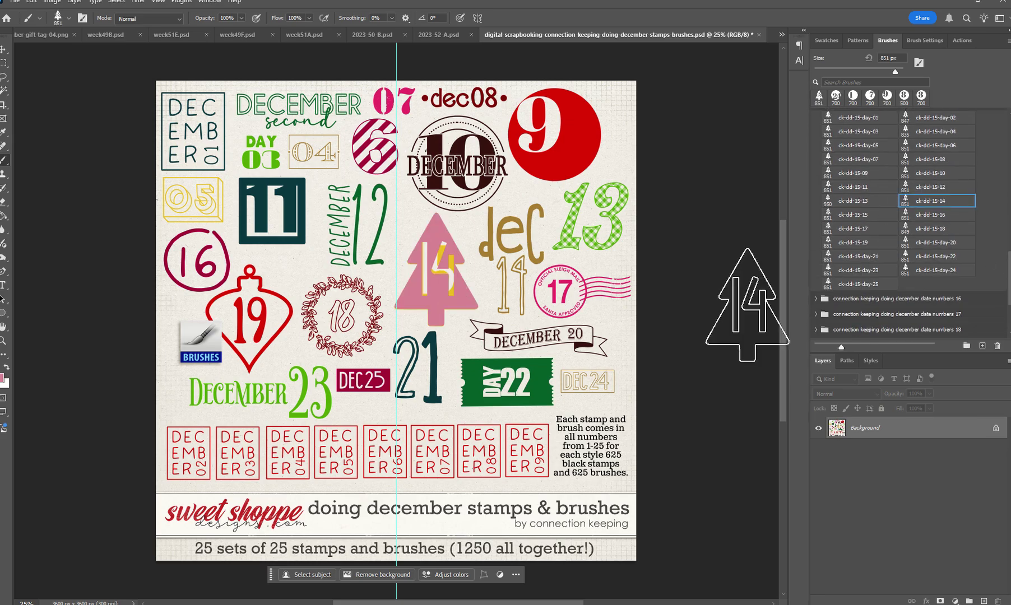
pyautogui.hotkey('ctrl', 'z')
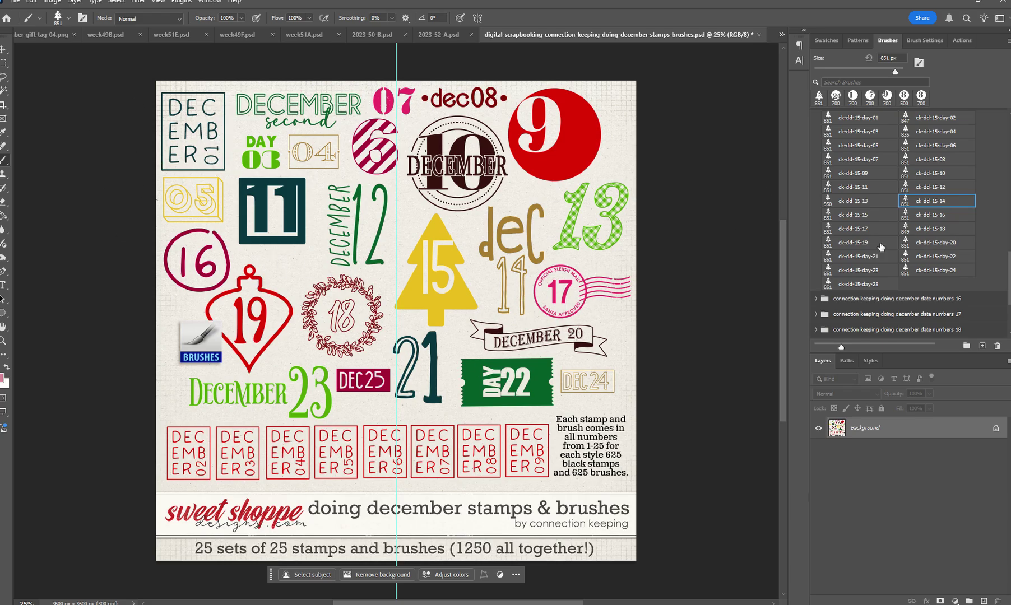
# Select the dd-01-day-04 brush from the connection keeping doing december date numbers 01 set.
pyautogui.moveTo(1009, 283); pyautogui.dragTo(1002, 175)
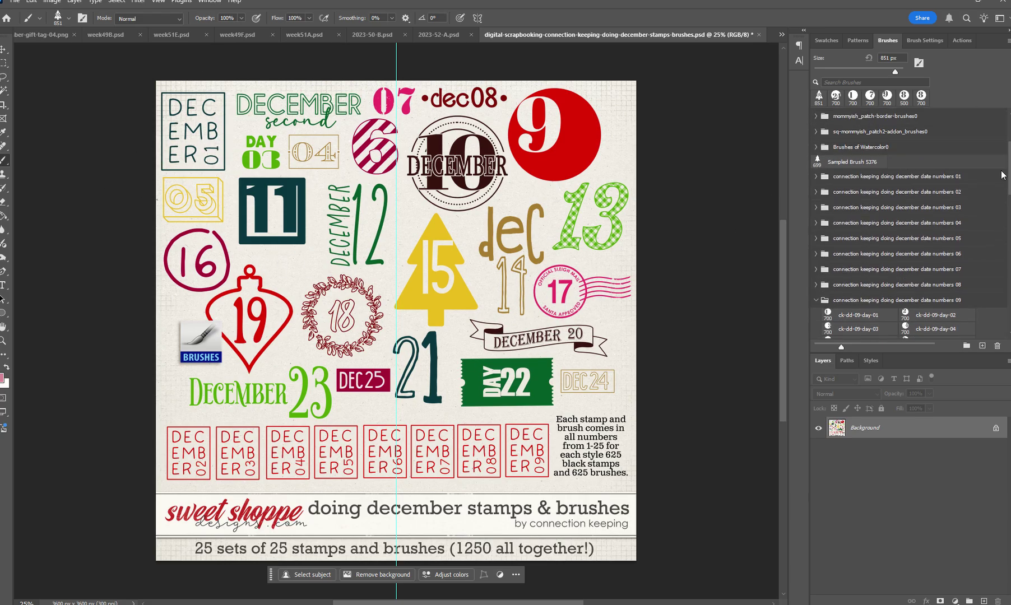
pyautogui.click(816, 177)
pyautogui.click(926, 199)
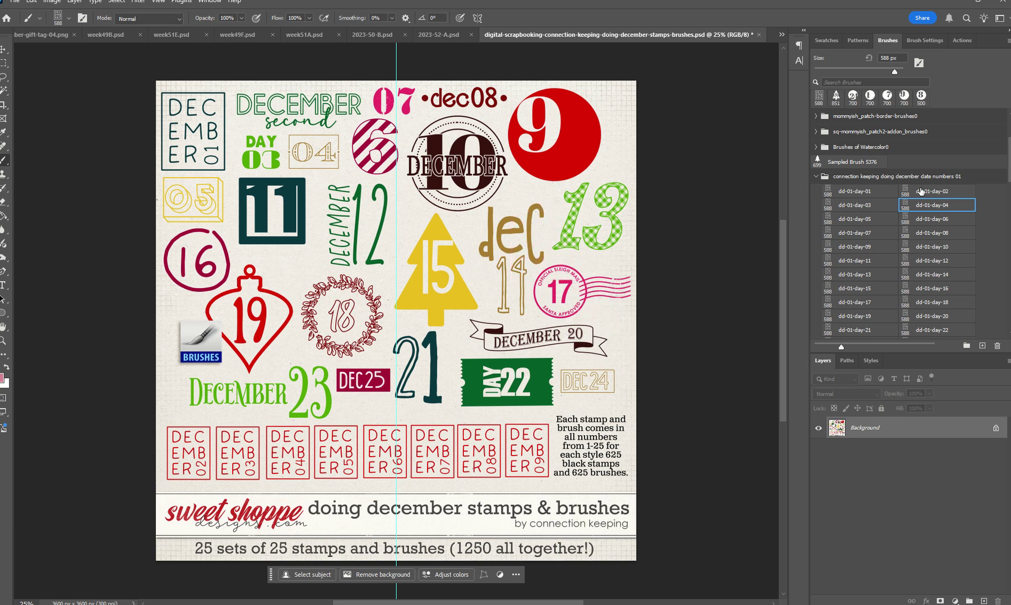
# Collapse the doing december date numbers 01, 09 and 15 brush sets and look through the list of numbered sets.
pyautogui.click(816, 177)
pyautogui.click(818, 301)
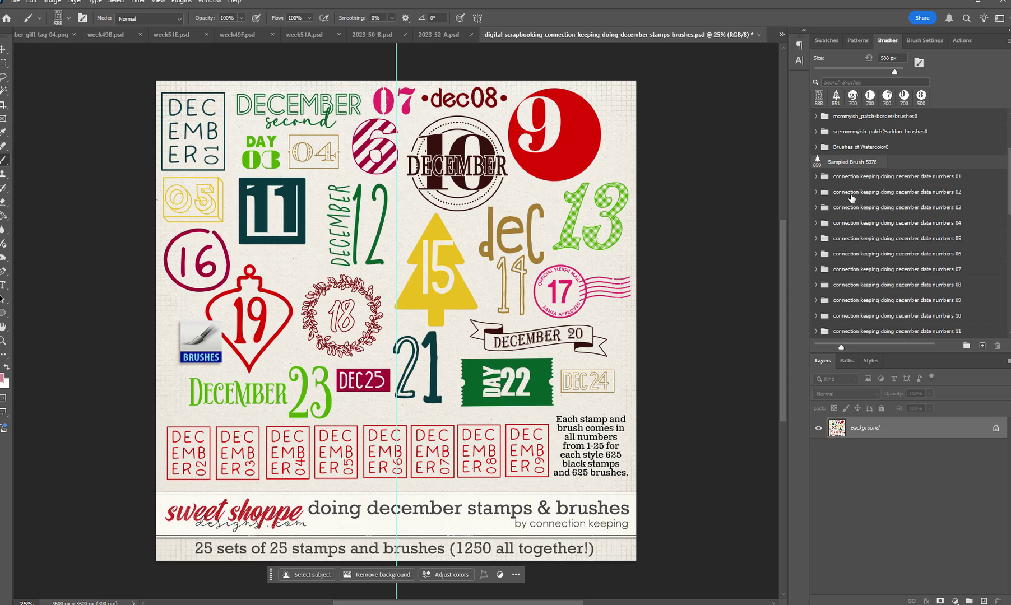
pyautogui.scroll(-5, 897, 240)
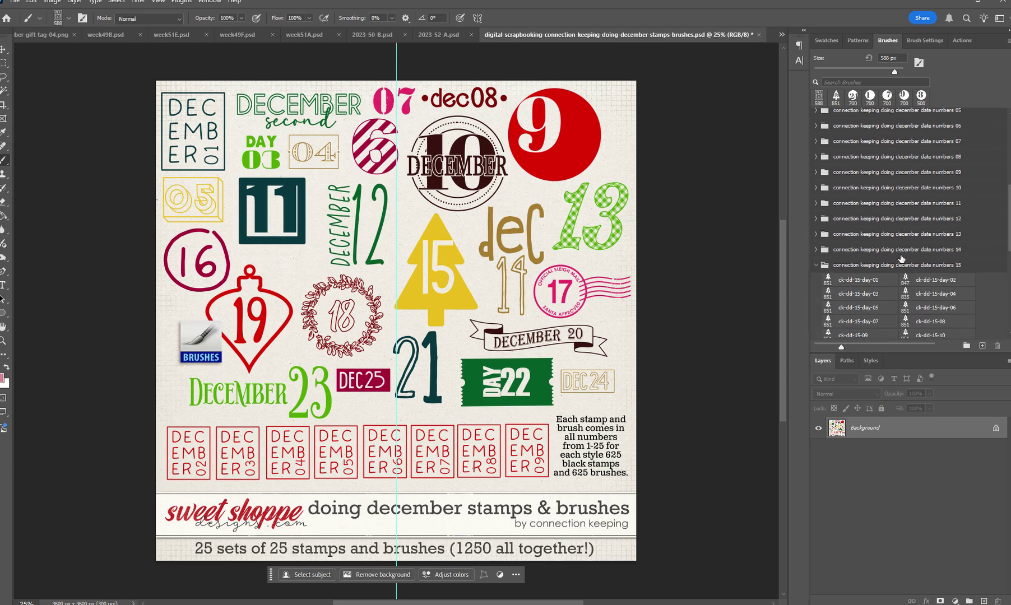
pyautogui.click(825, 267)
pyautogui.scroll(-3, 891, 266)
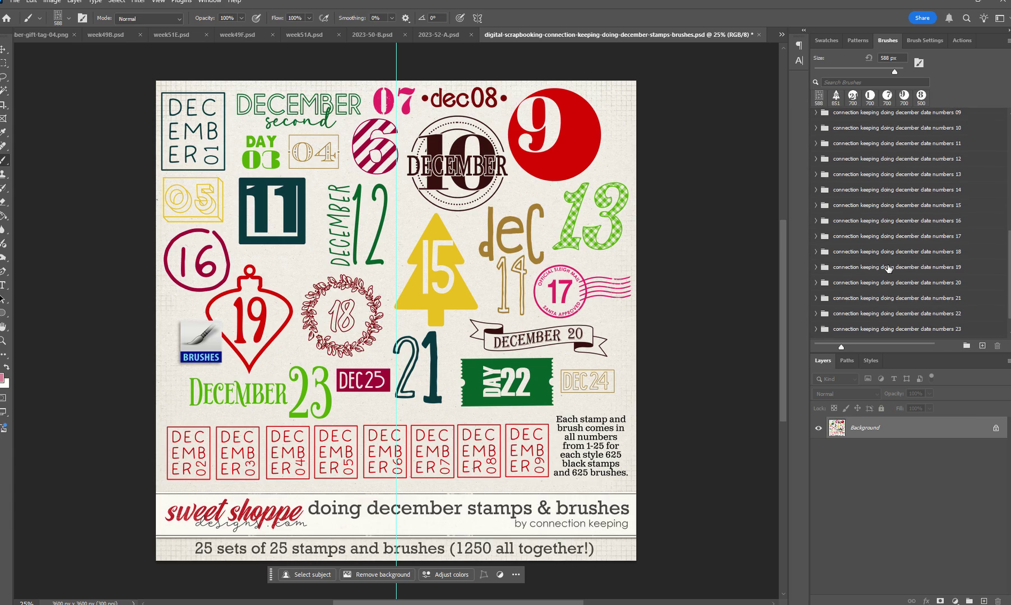
pyautogui.scroll(1, 921, 320)
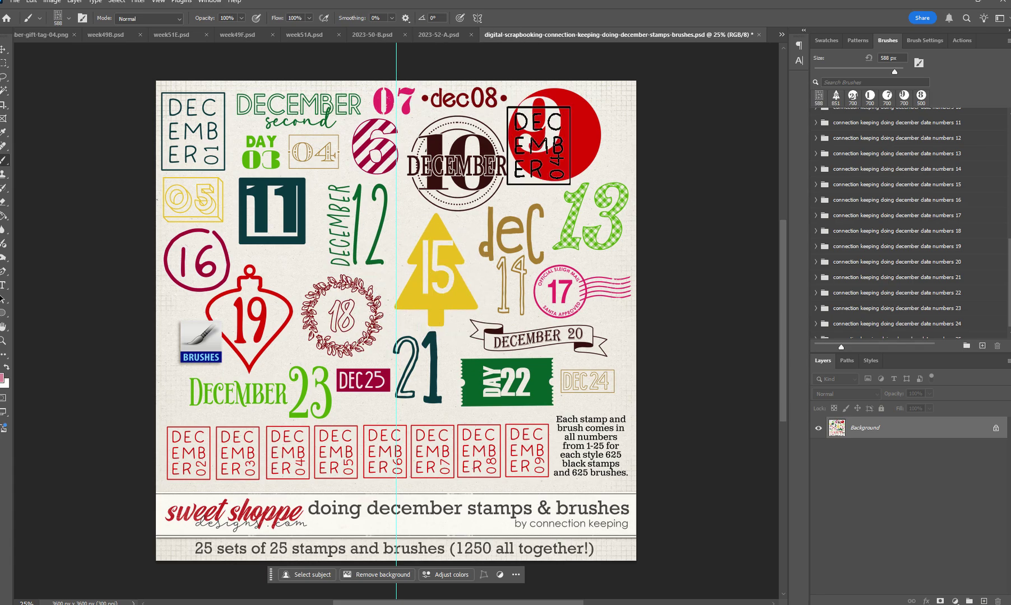
# Switch to the 2023-52-A.psd layout and select the ck-dd-23-day-25 brush from the date numbers 23 set.
pyautogui.click(440, 35)
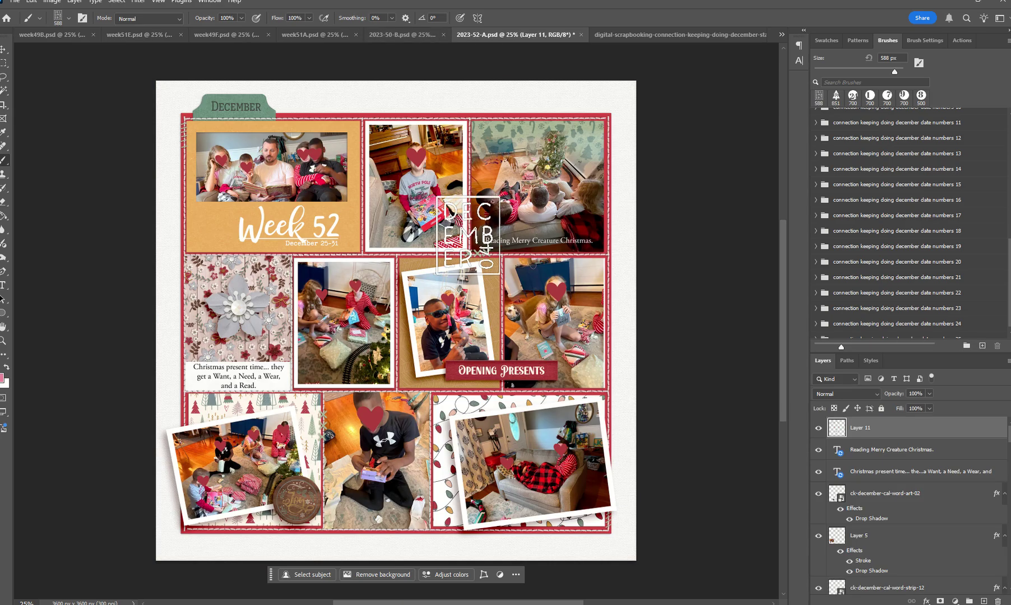
pyautogui.scroll(-1, 955, 232)
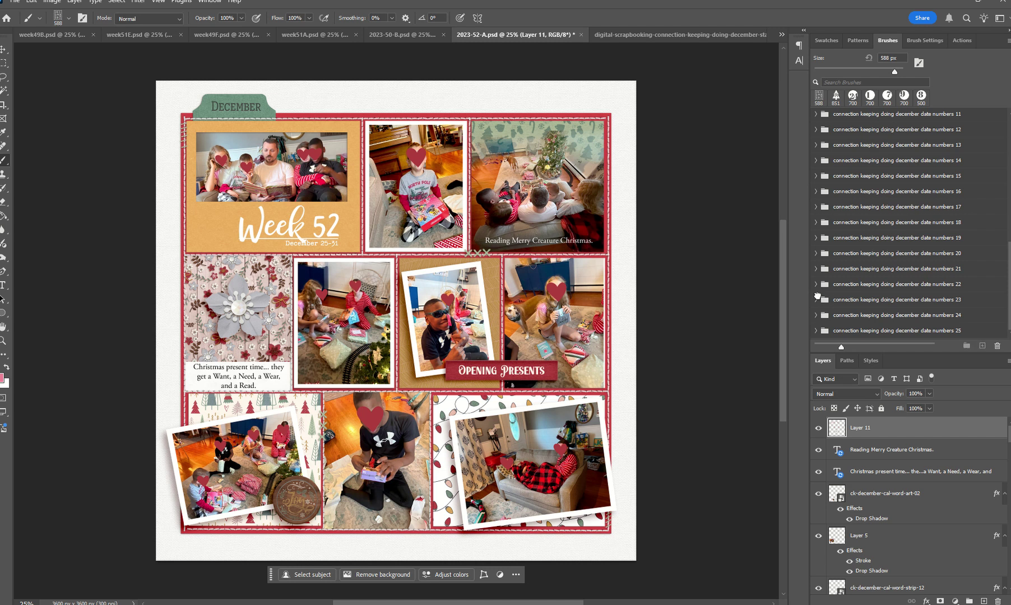
pyautogui.click(845, 306)
pyautogui.click(815, 299)
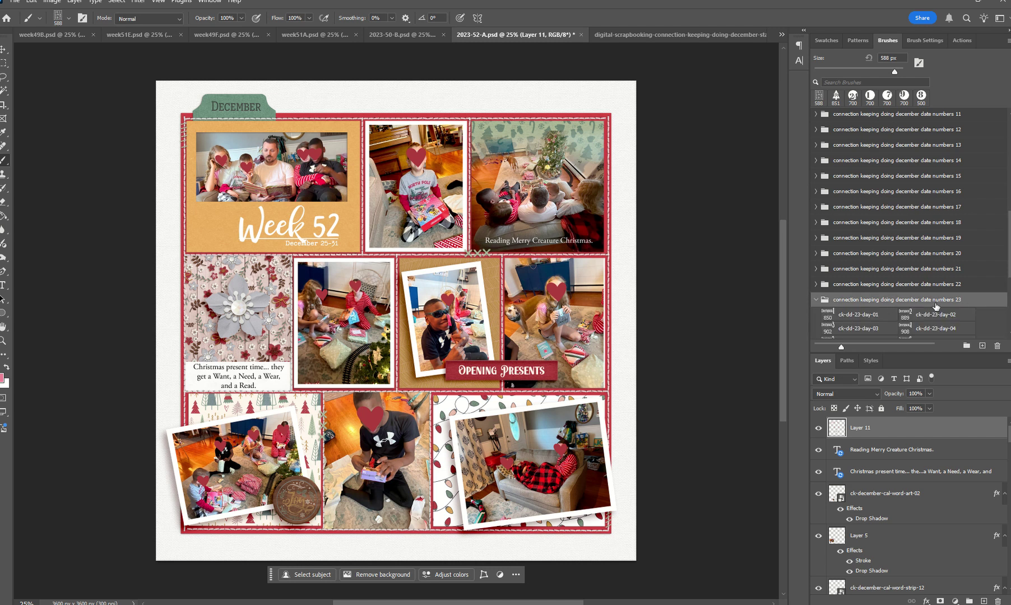
pyautogui.scroll(-5, 987, 281)
pyautogui.moveTo(1010, 271); pyautogui.dragTo(1009, 311)
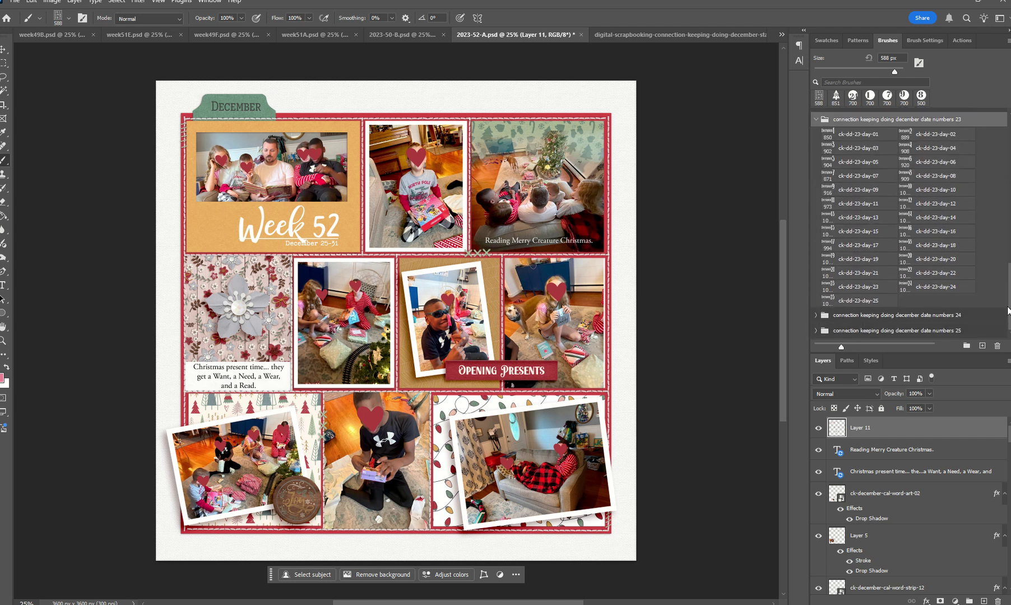
pyautogui.click(858, 301)
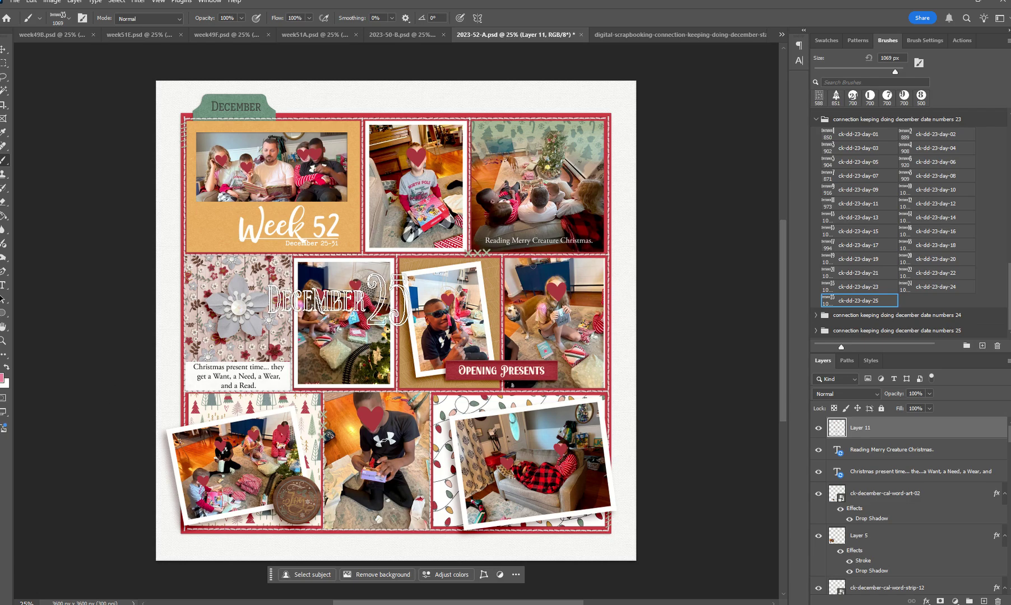
# Set the foreground color to the golden orange ddaf66 sampled from the Week 52 card.
pyautogui.click(3, 378)
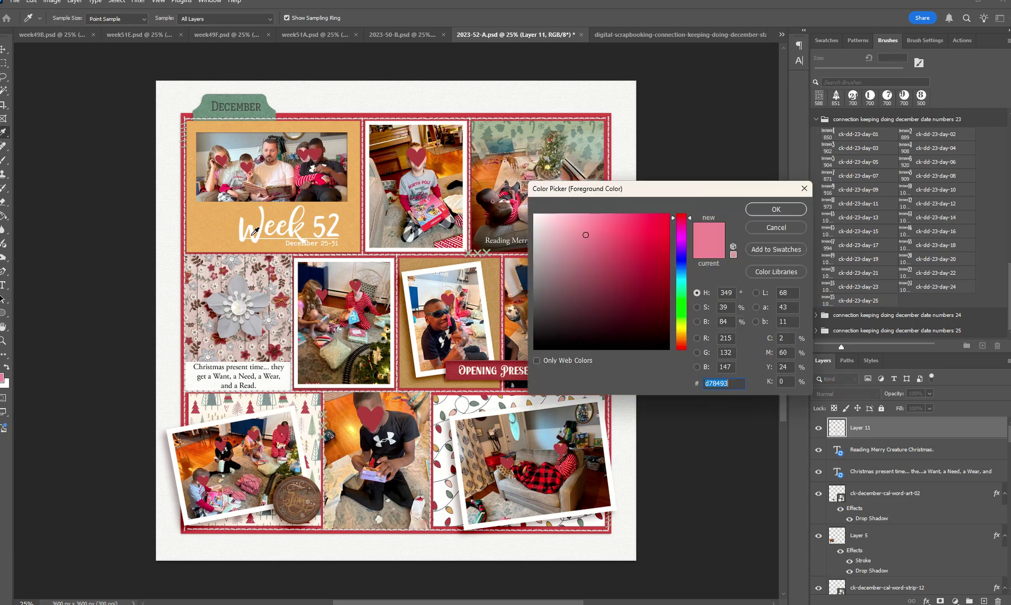
pyautogui.click(231, 229)
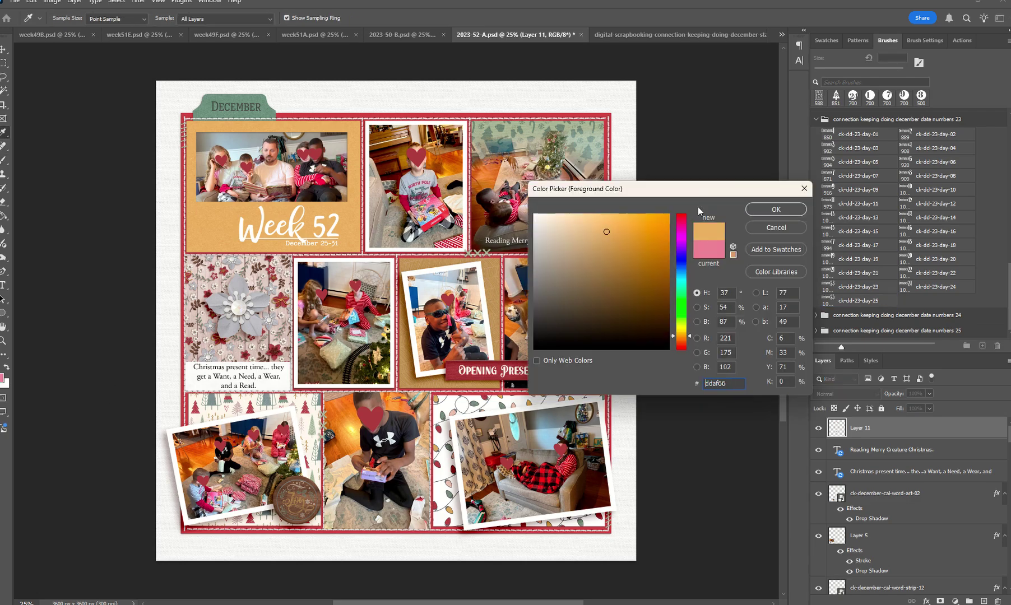
pyautogui.click(776, 209)
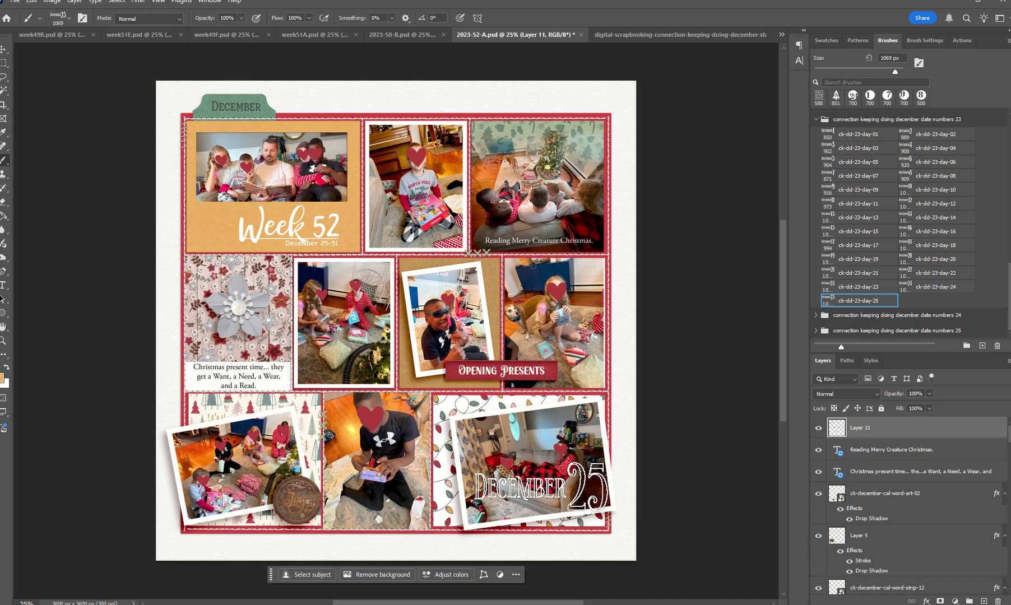
# Resize the December 25 brush to 800 px to fit the couch photo.
pyautogui.press('[')
pyautogui.press('[')
pyautogui.press('[')
pyautogui.press('[')
pyautogui.press('[')
pyautogui.press('[')
pyautogui.press(']')
pyautogui.press(']')
pyautogui.press(']')
pyautogui.press(']')
pyautogui.press(']')
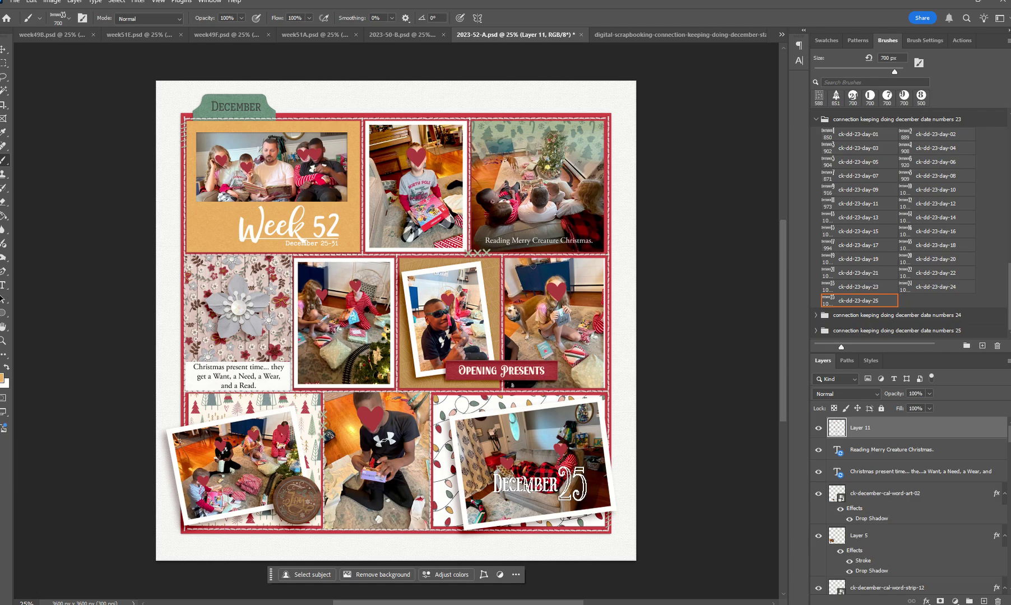
pyautogui.press('[')
pyautogui.press('[')
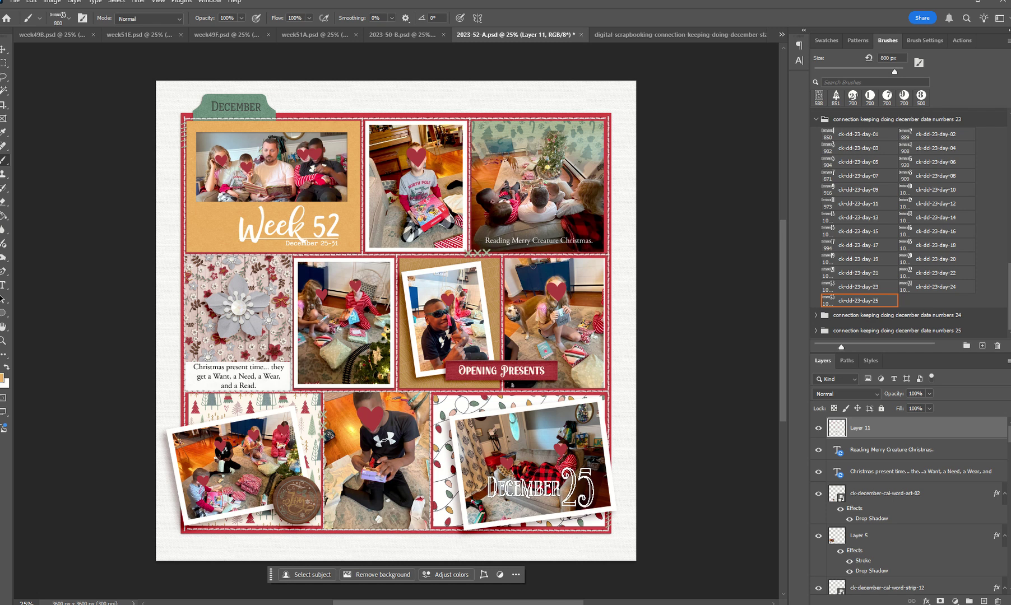
# Rotate the December 25 brush to an angle of 8° to match the tilt of the couch photo.
pyautogui.press('Left')
pyautogui.press('Left')
pyautogui.press('Left')
pyautogui.press('Left')
pyautogui.press('Left')
pyautogui.press('Left')
pyautogui.press('Left')
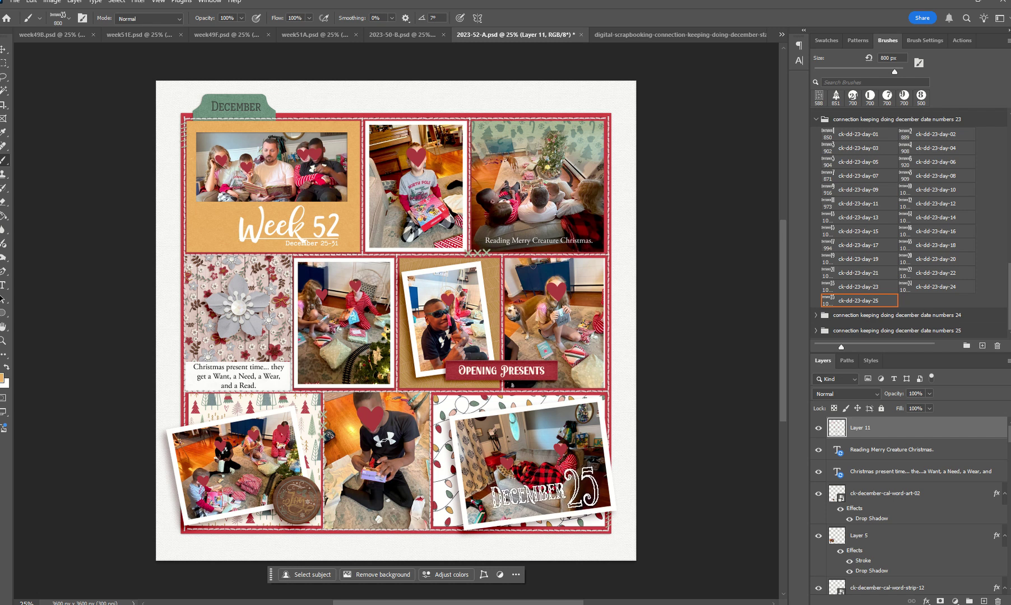
pyautogui.press('Left')
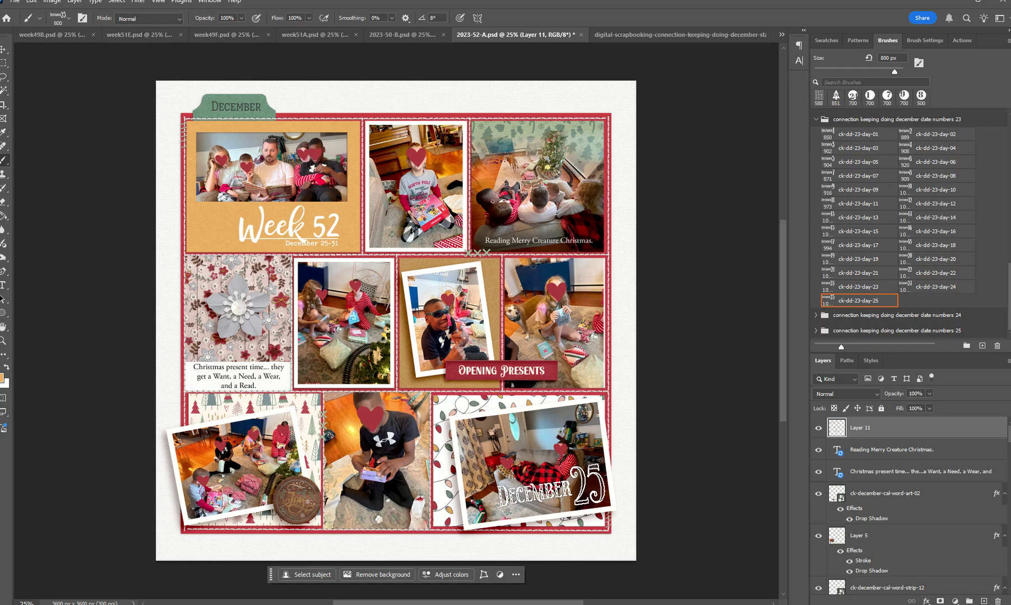
# Stamp the December 25 brush in white on a new layer, across the lower part of the tilted couch photo.
pyautogui.click(551, 485)
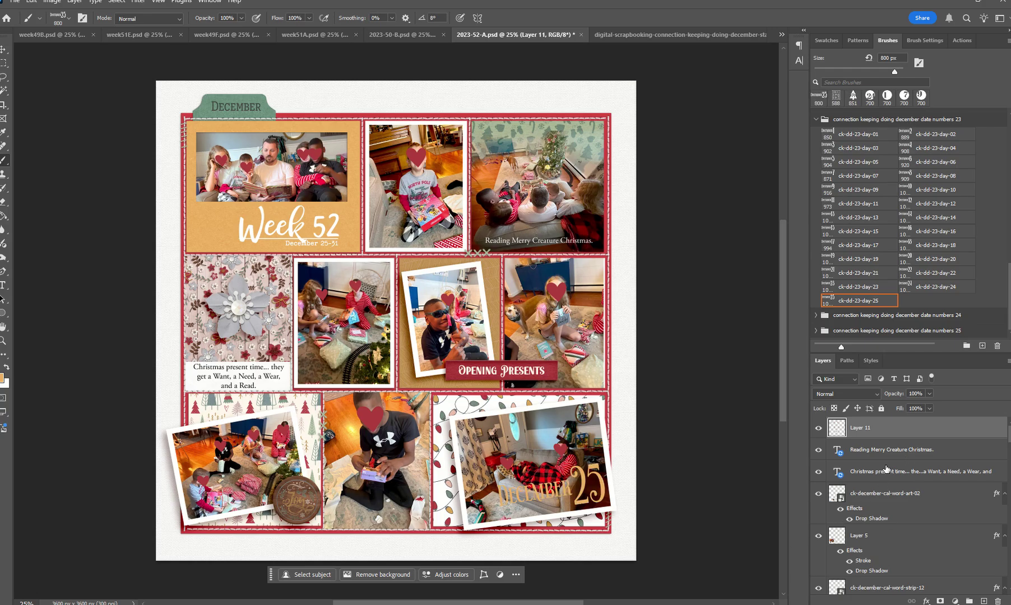
pyautogui.hotkey('ctrl', 'z')
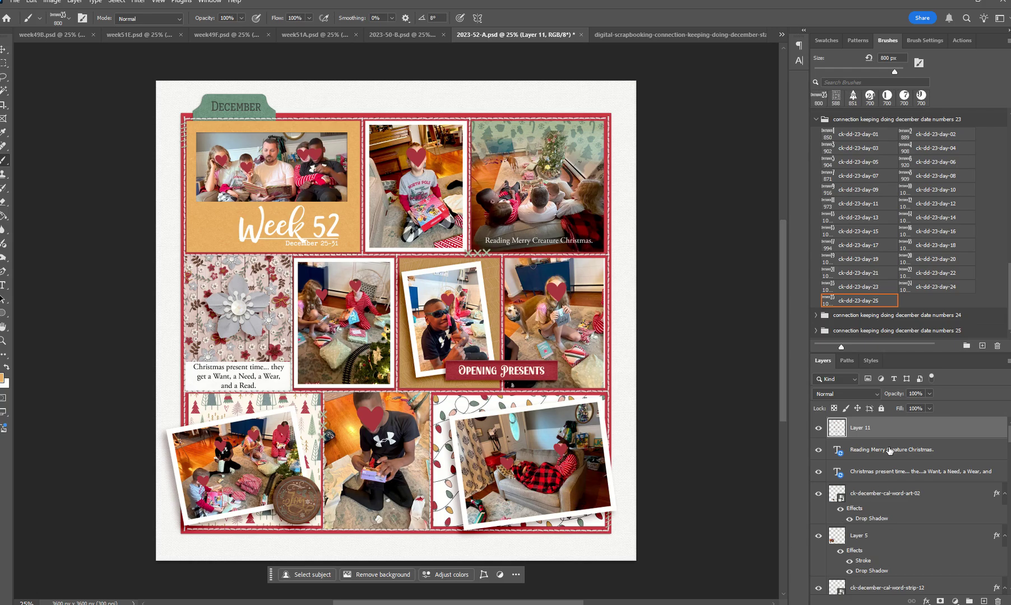
pyautogui.click(985, 600)
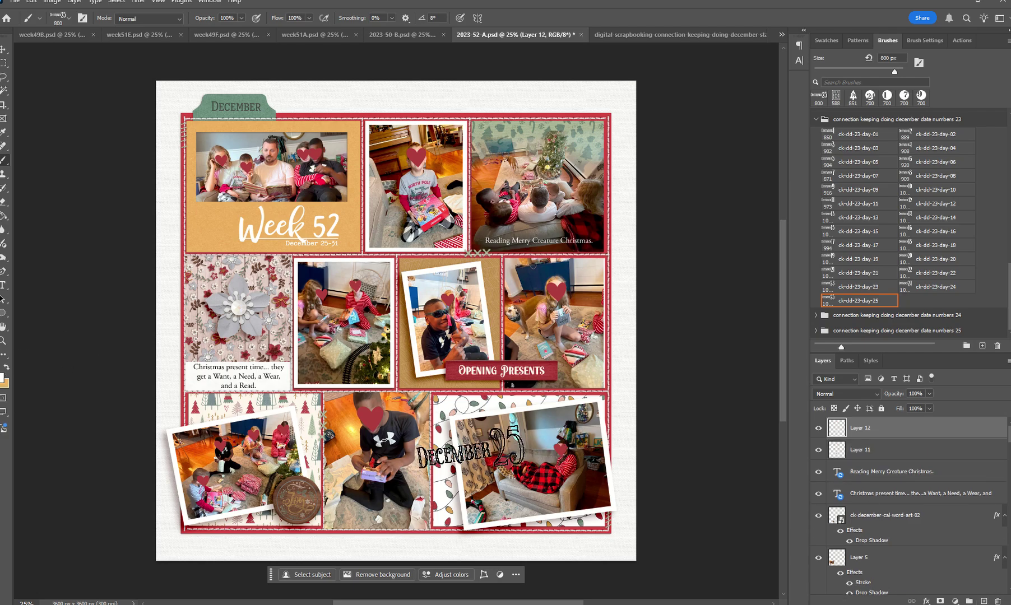
pyautogui.click(552, 487)
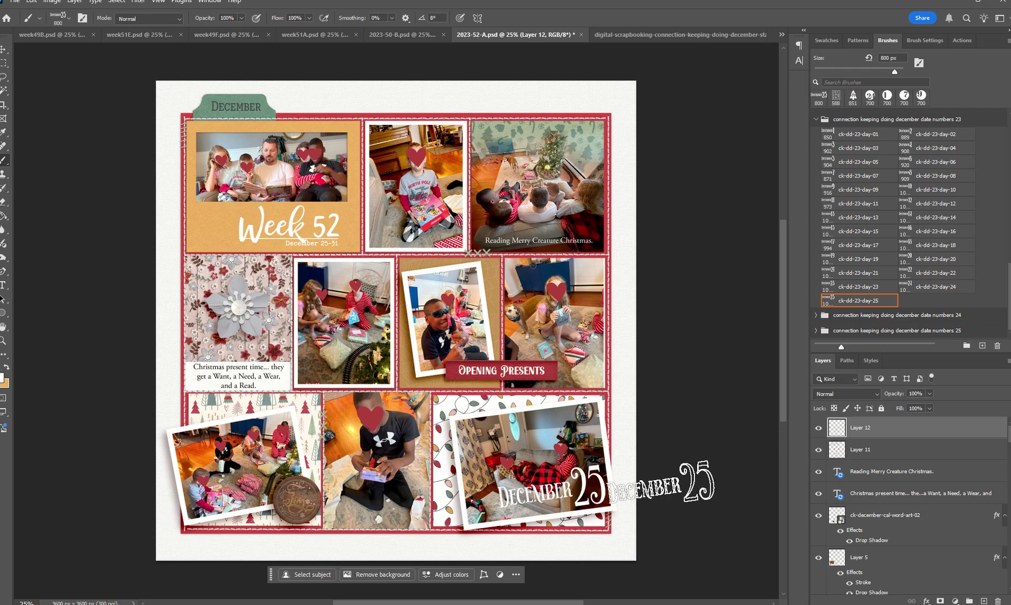
# In 2023-50-B.psd, choose the ck-dd-13-day-10 brush from date numbers 13 and add a new layer above Layer 8.
pyautogui.click(414, 35)
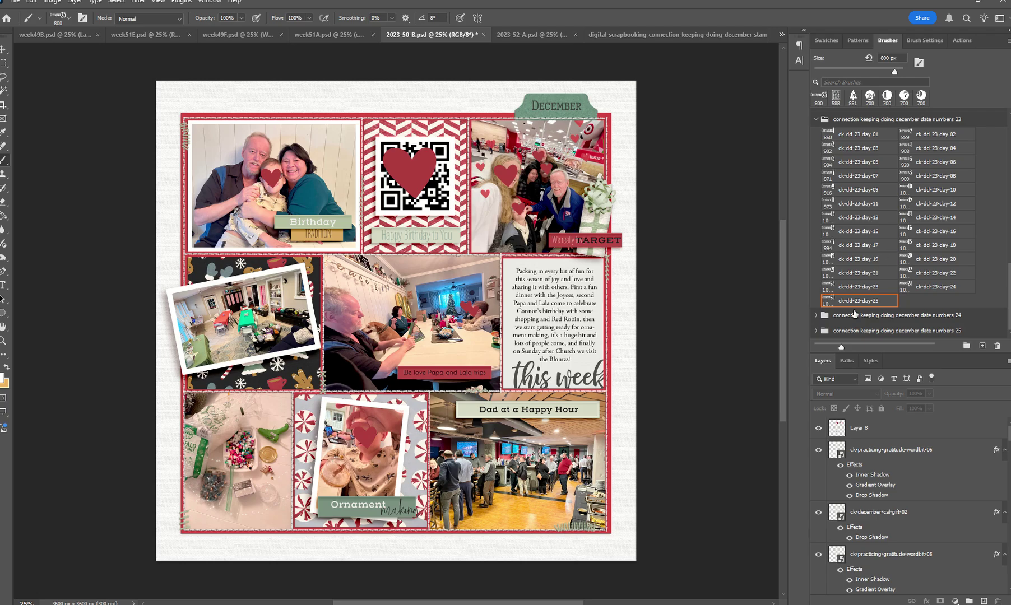
pyautogui.moveTo(1007, 315); pyautogui.dragTo(1007, 227)
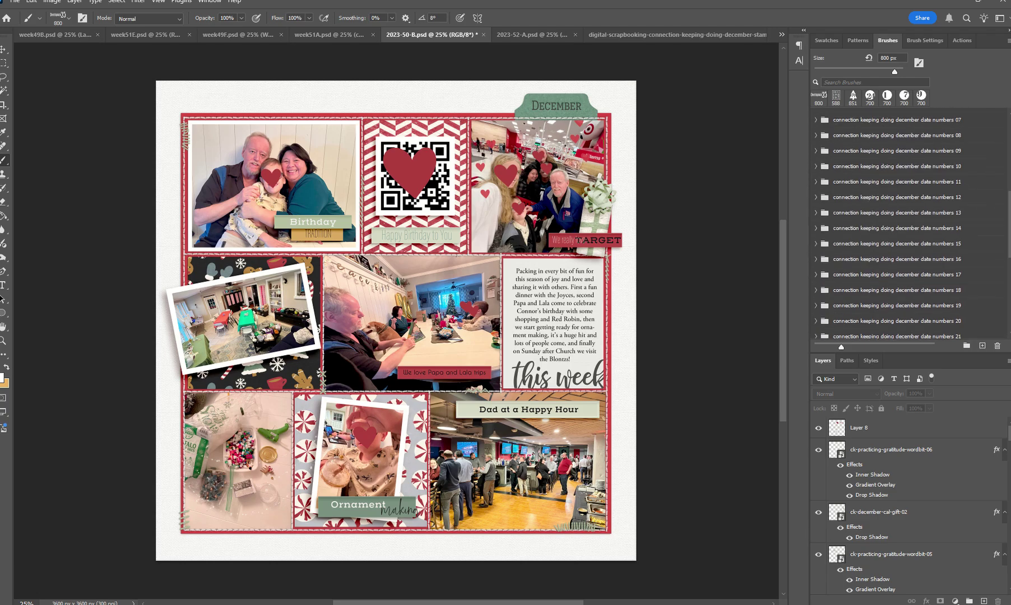
pyautogui.click(816, 213)
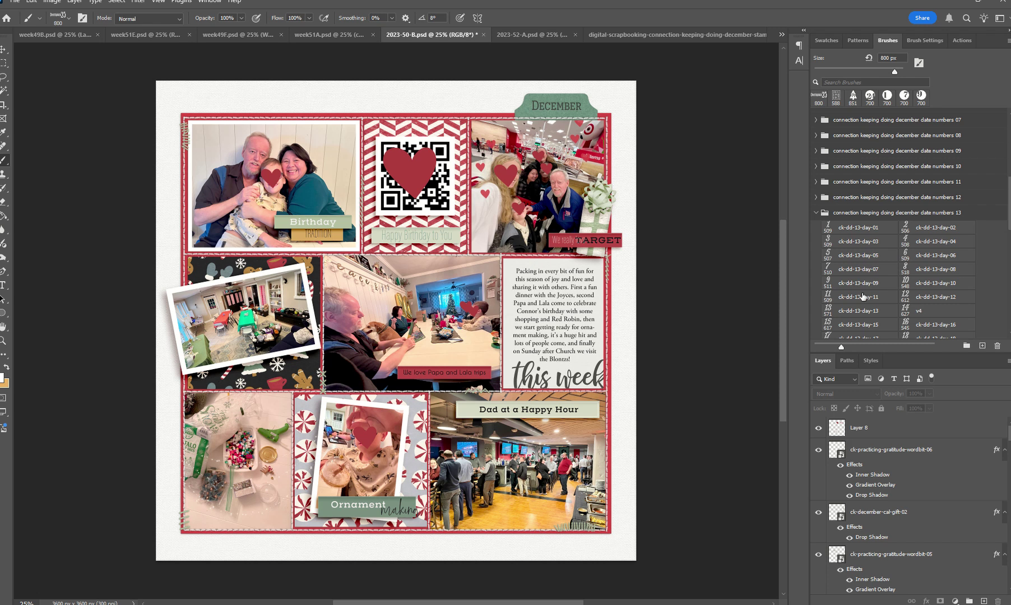
pyautogui.click(912, 281)
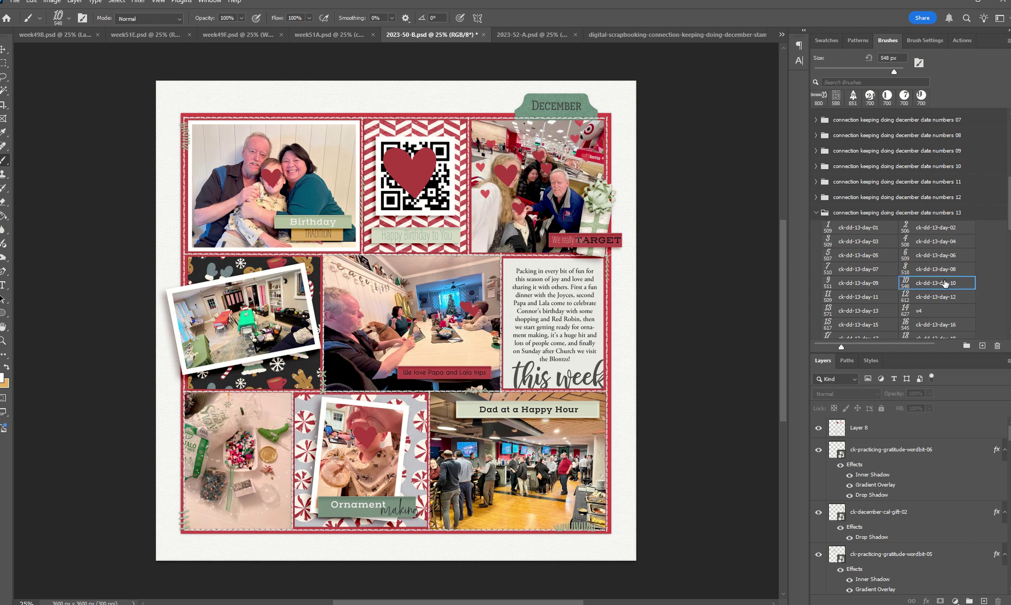
pyautogui.click(911, 426)
pyautogui.click(983, 601)
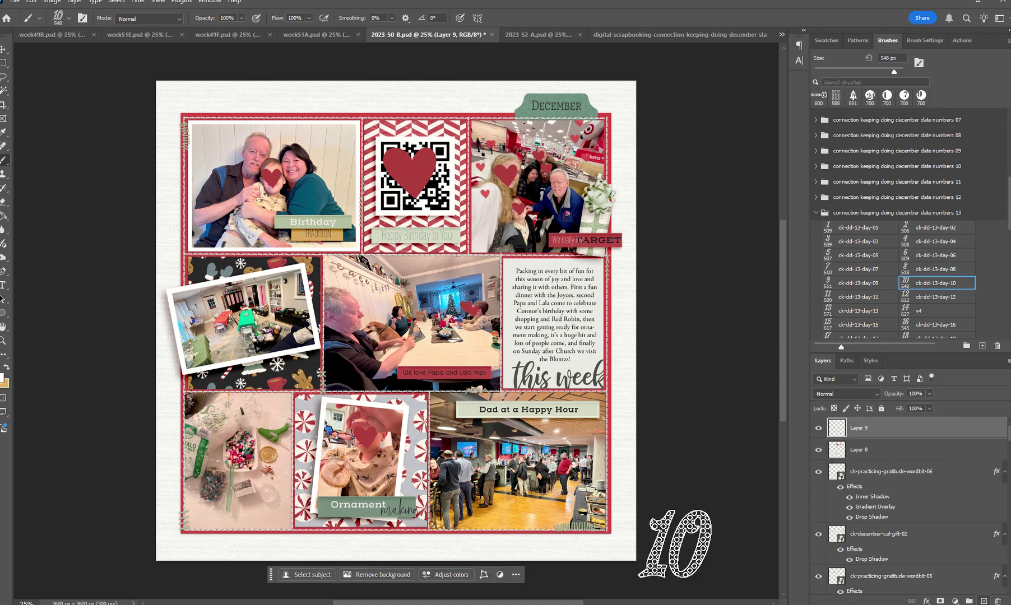
pyautogui.click(361, 305)
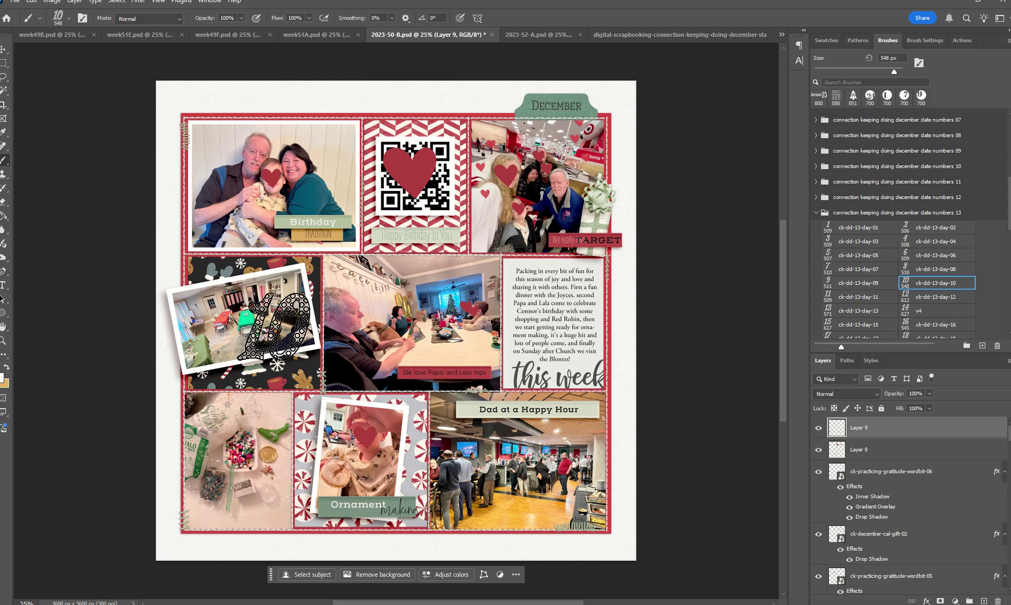
# Set the foreground color to the red sampled from the heart over the QR code.
pyautogui.click(835, 40)
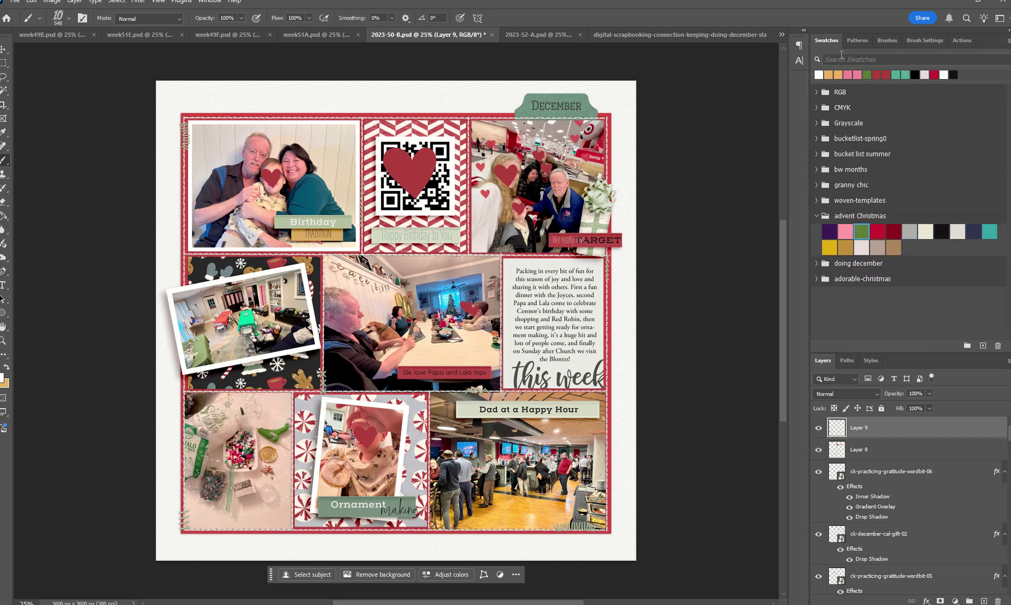
pyautogui.click(5, 379)
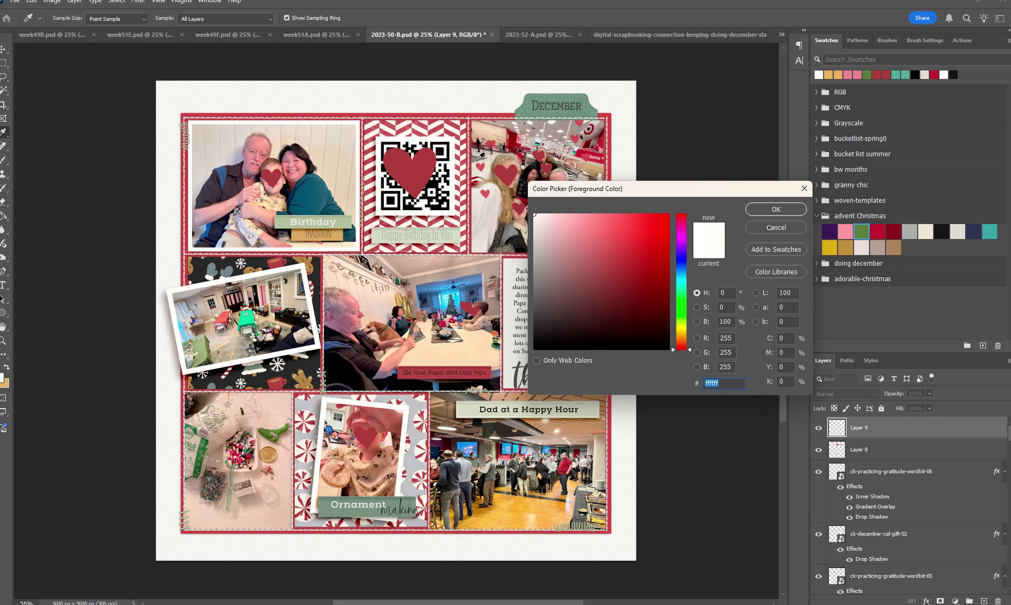
pyautogui.click(424, 172)
pyautogui.click(776, 209)
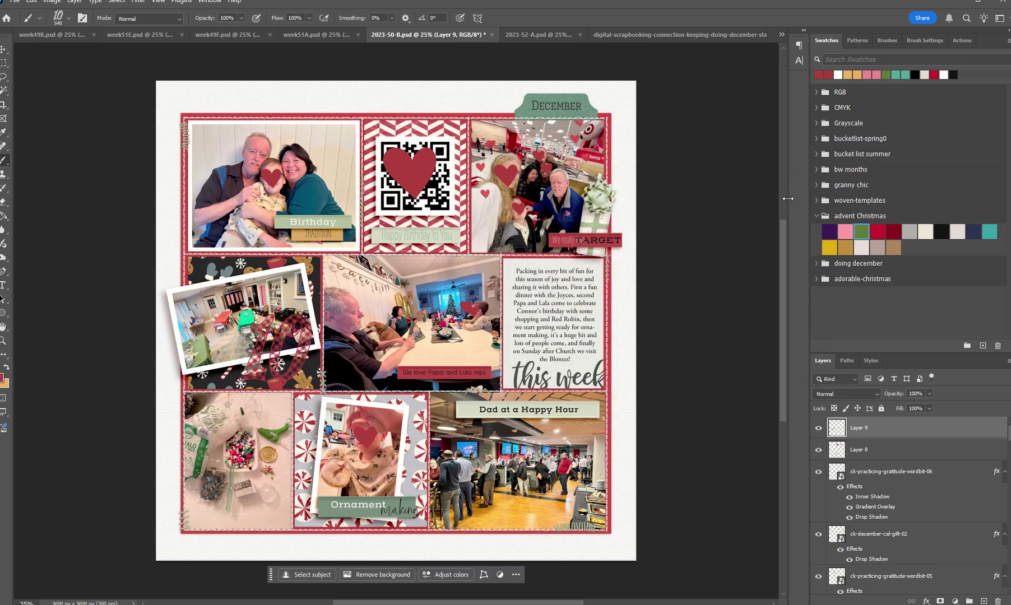
# Resize the number 10 brush to 250 px, stamp it in red on the Birthday photo's upper-left area, and undo the stamp.
pyautogui.press('[')
pyautogui.press('[')
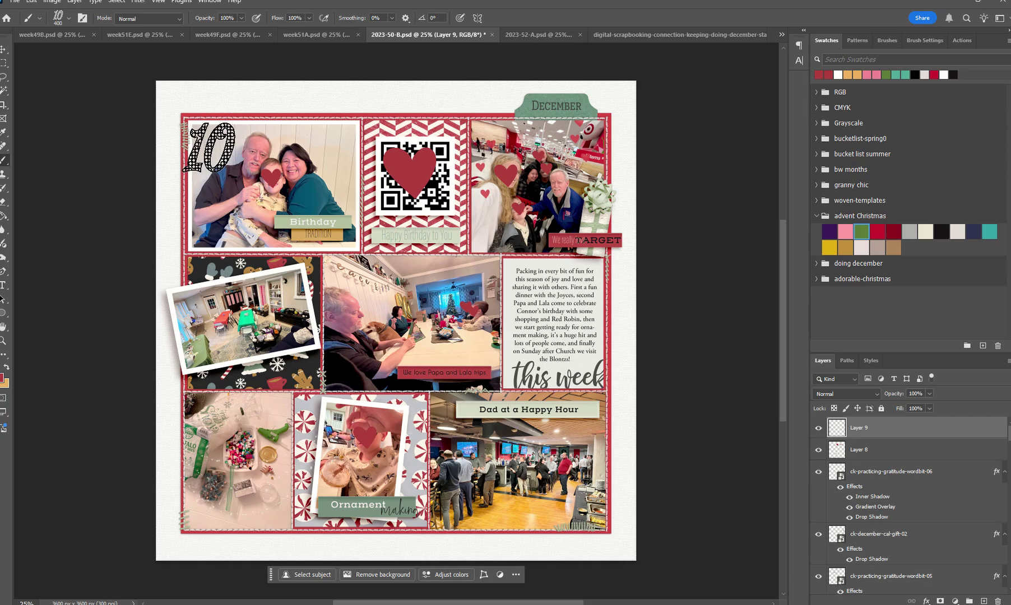
pyautogui.press('[')
pyautogui.press('[')
pyautogui.click(212, 145)
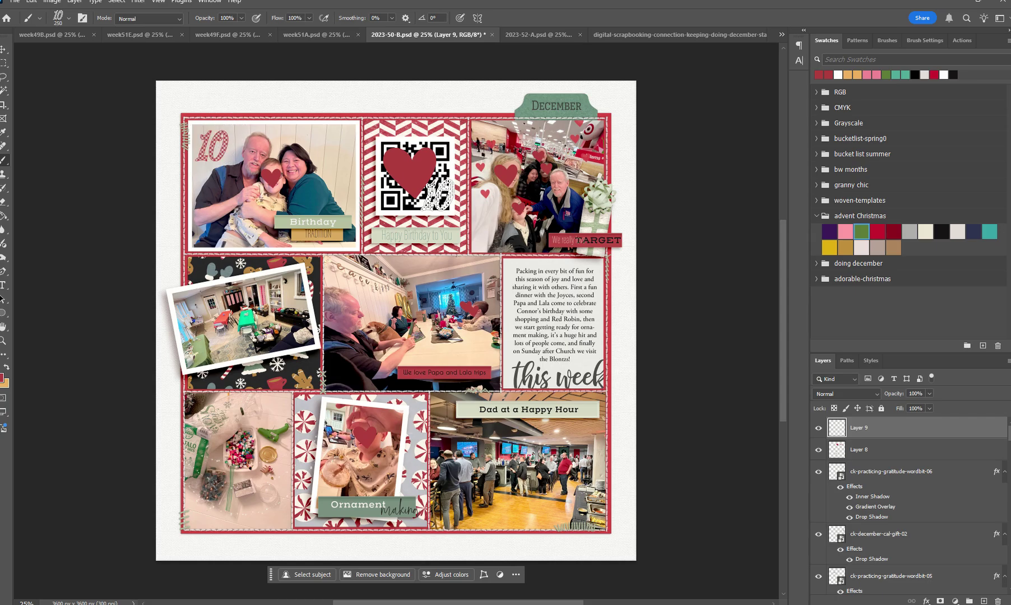
pyautogui.hotkey('ctrl', 'z')
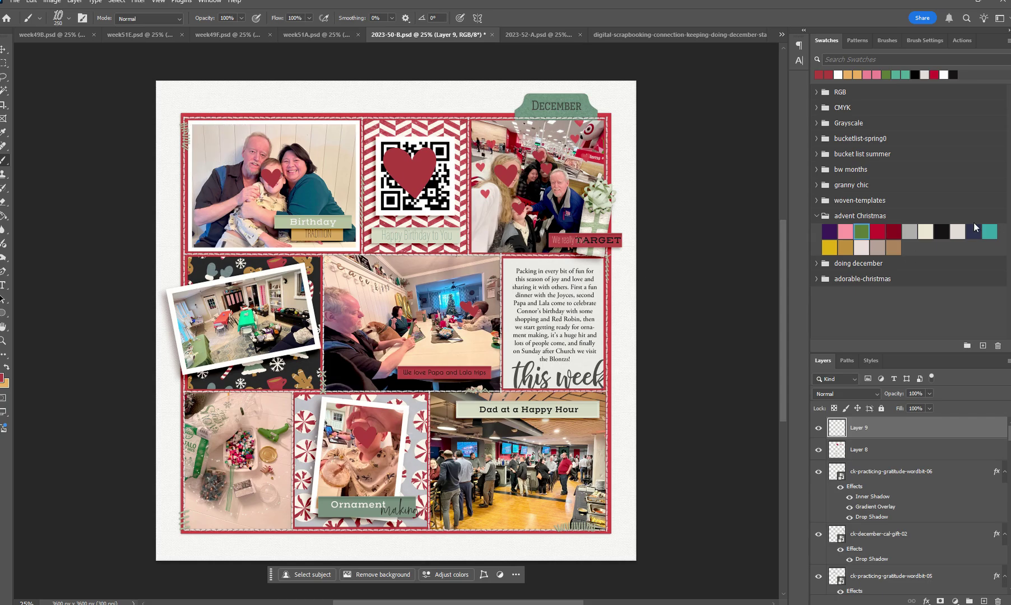
# Set the foreground color to the navy advent Christmas swatch, test-stamp the 10 on the Birthday photo, and undo the stamp.
pyautogui.click(974, 230)
pyautogui.click(219, 147)
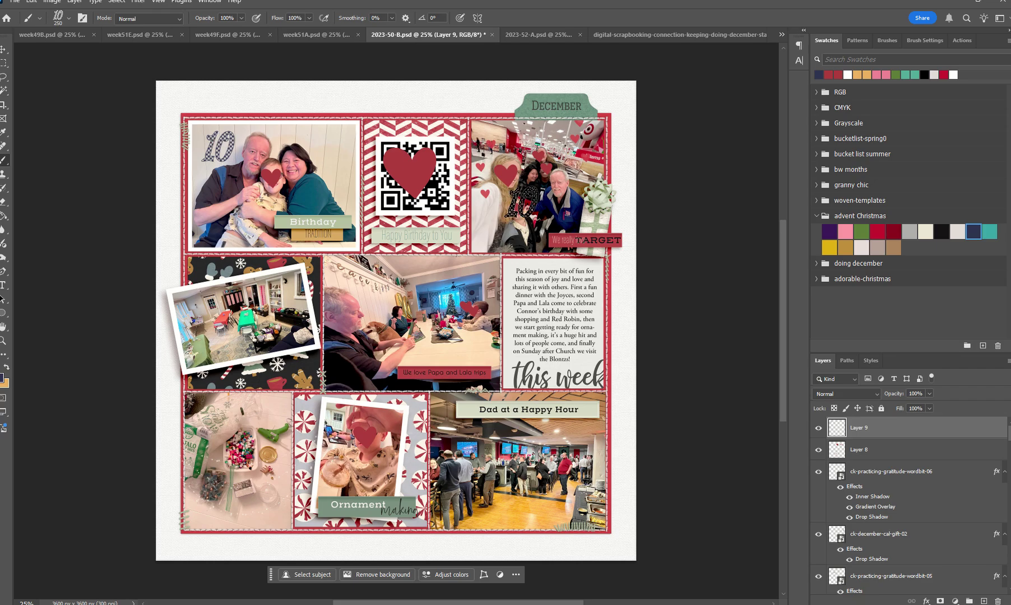
pyautogui.hotkey('ctrl', 'z')
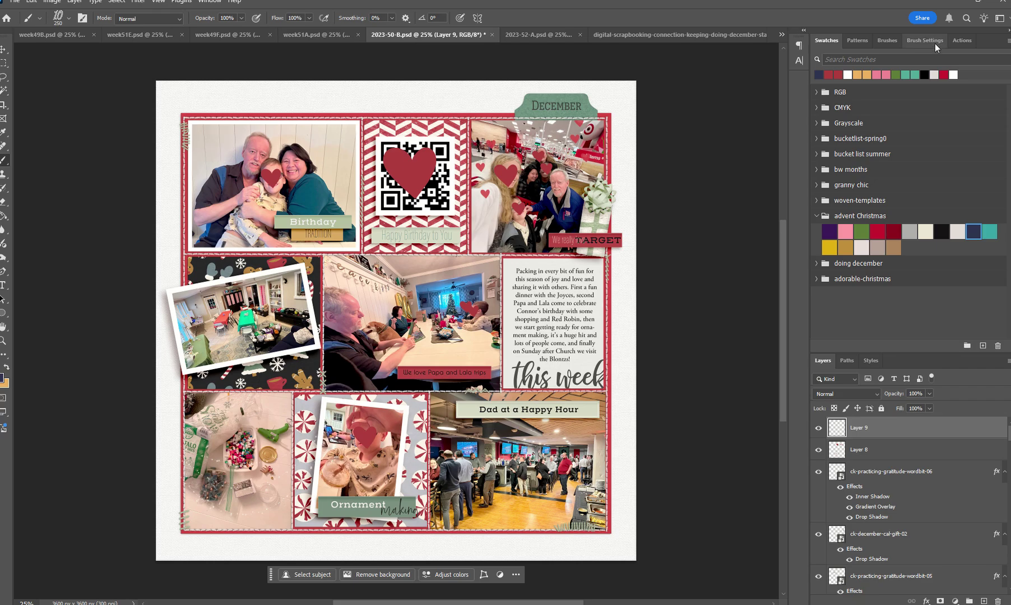
# Try the ck-dd-08-day-04 brush from date numbers 08 in navy on the dinner table photo and undo the stamp.
pyautogui.click(889, 40)
pyautogui.scroll(1, 864, 213)
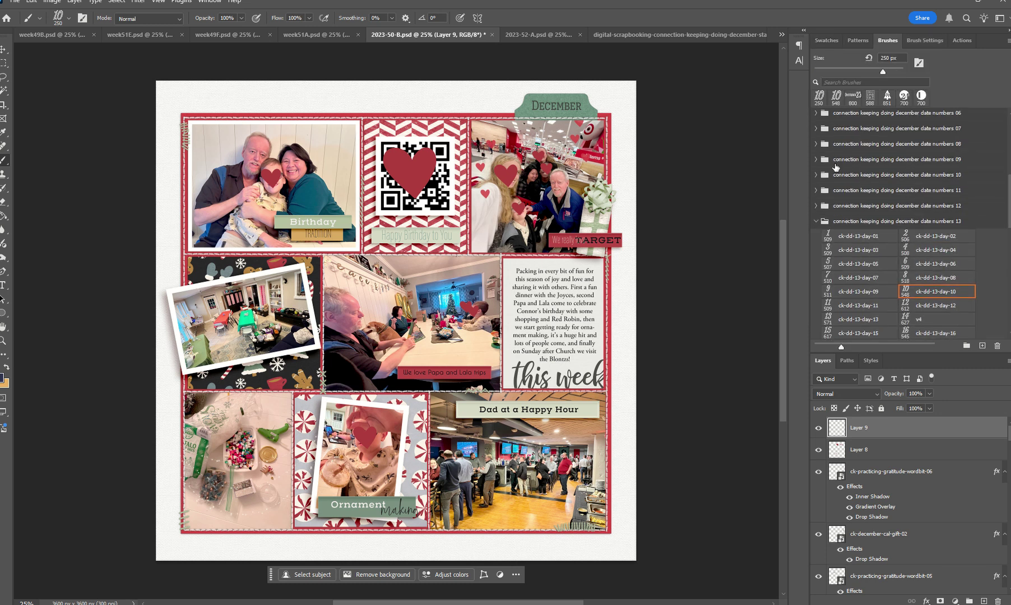
pyautogui.click(816, 144)
pyautogui.click(907, 171)
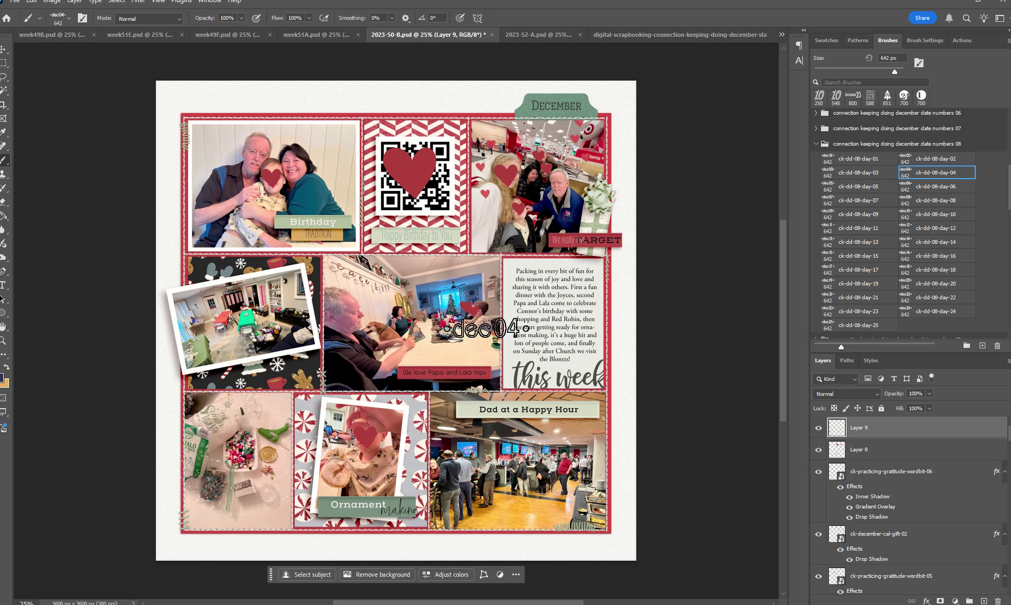
pyautogui.click(456, 353)
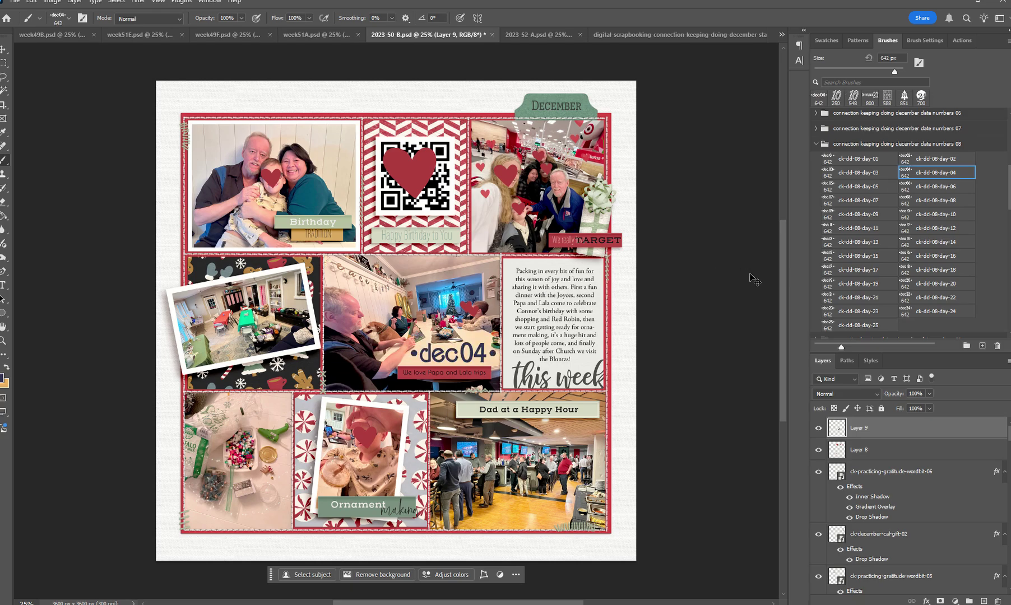
pyautogui.hotkey('ctrl', 'z')
# Try the ck-dd-08-day-17 brush in navy along the lower part of the Happy Hour photo and undo the stamp.
pyautogui.click(858, 269)
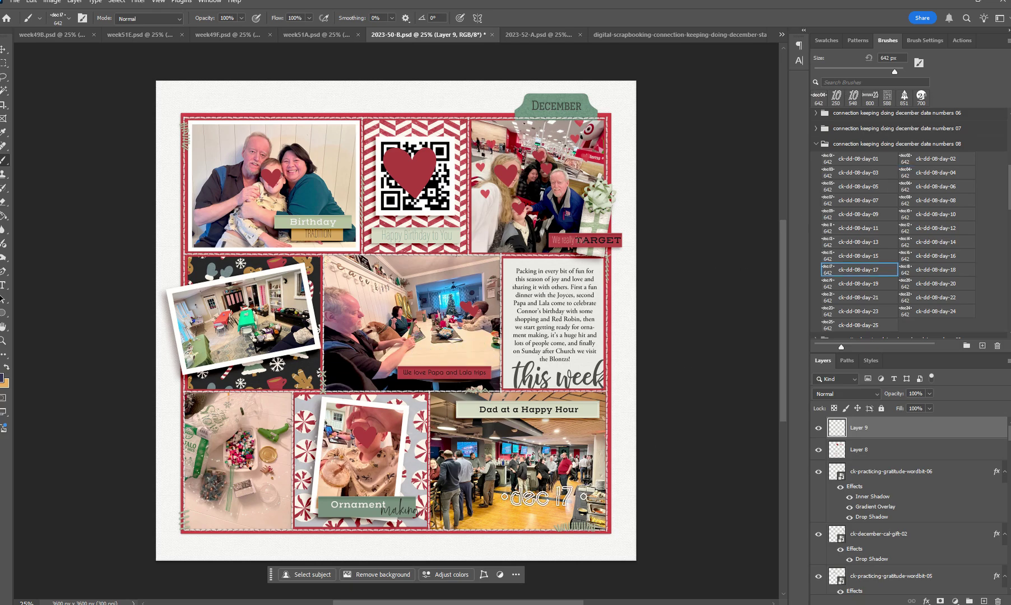
pyautogui.click(526, 510)
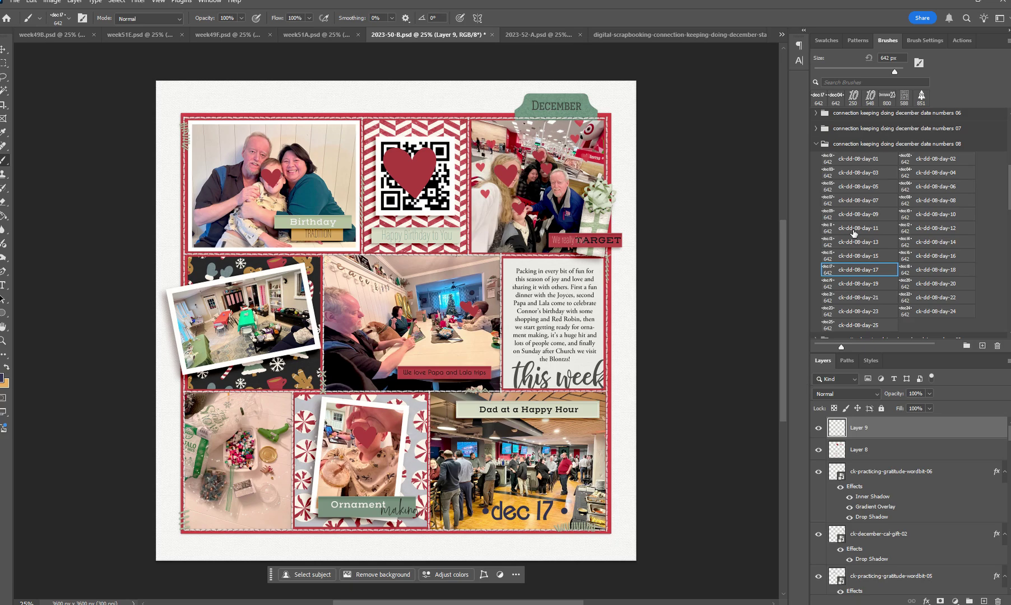
pyautogui.hotkey('ctrl', 'z')
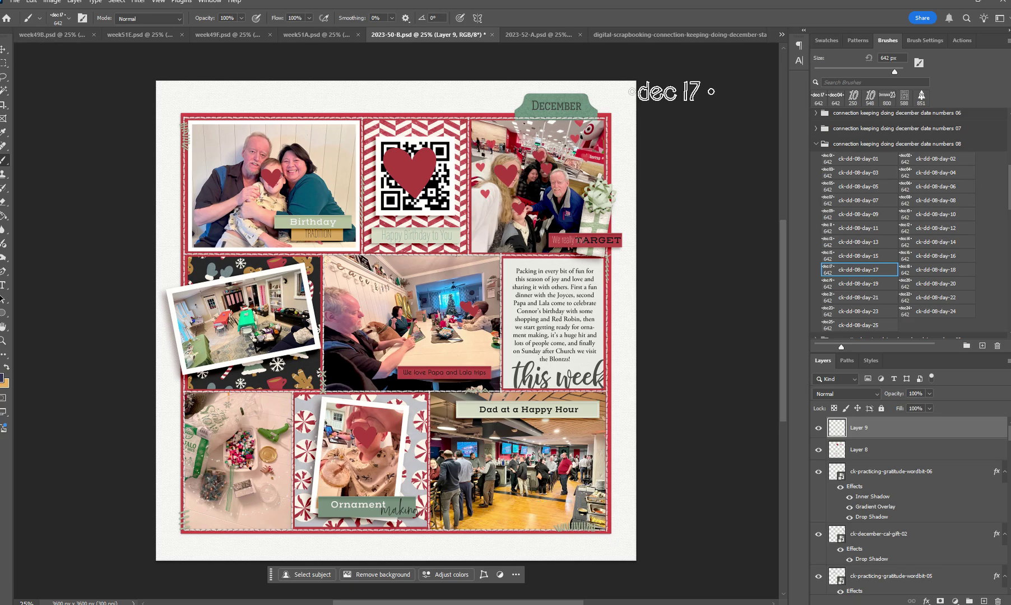
# View the doing december gift tag documents and bring up the round tag, ck-doing-december-gift-tag-02.png.
pyautogui.click(783, 36)
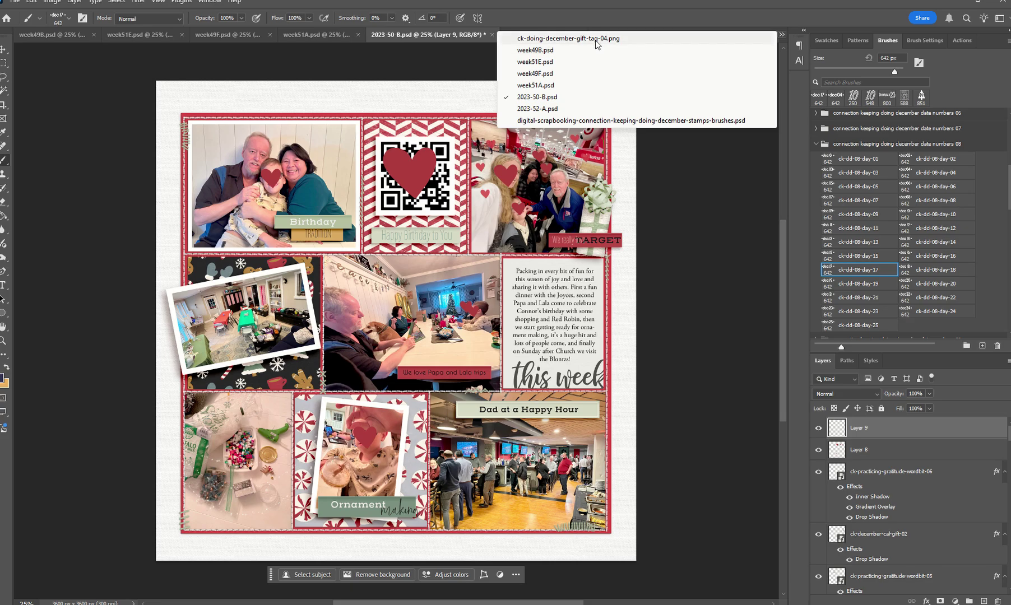
pyautogui.click(569, 38)
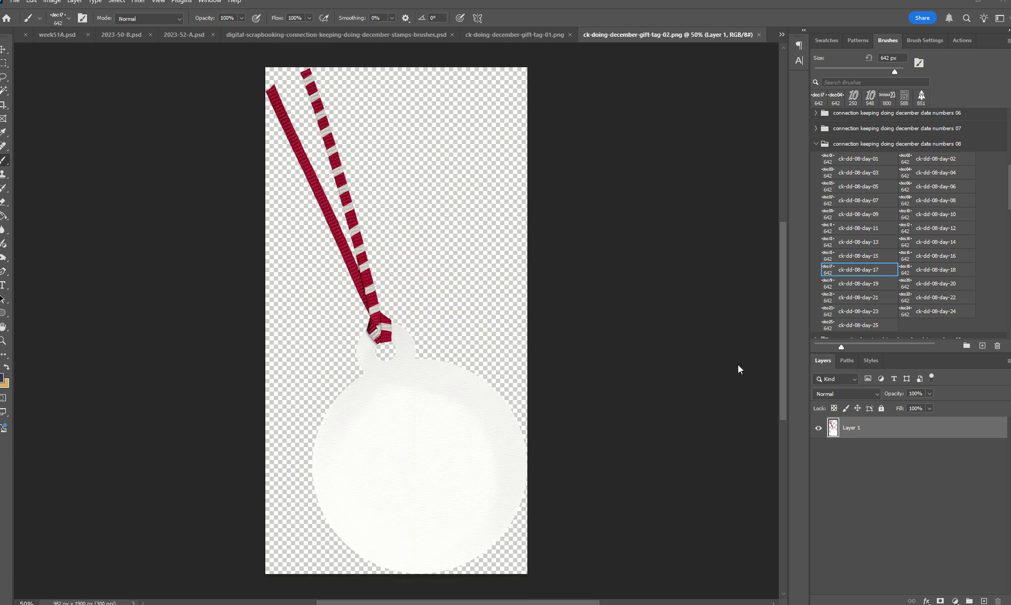
pyautogui.click(4, 52)
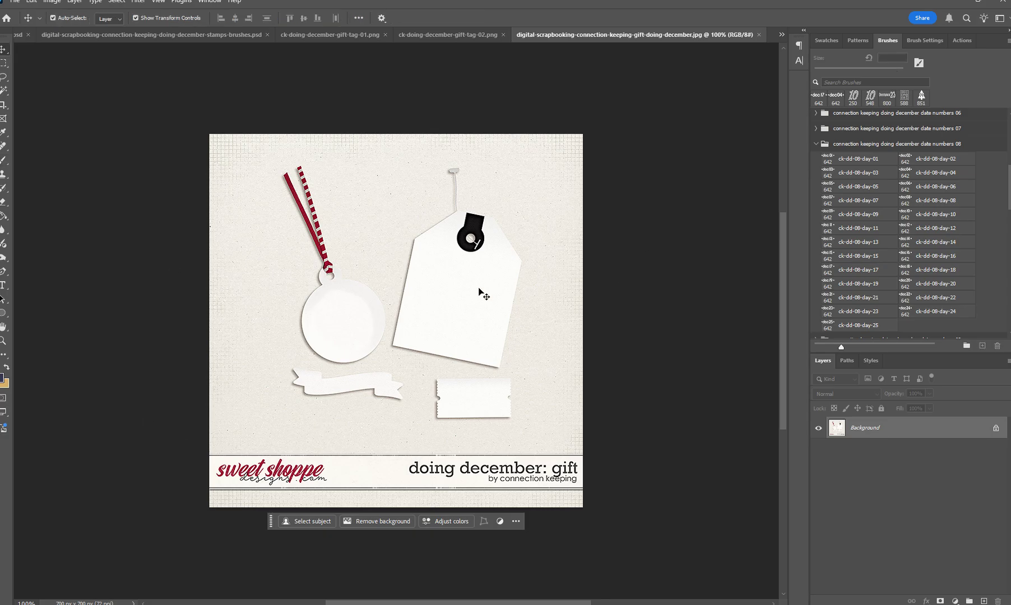
pyautogui.click(427, 34)
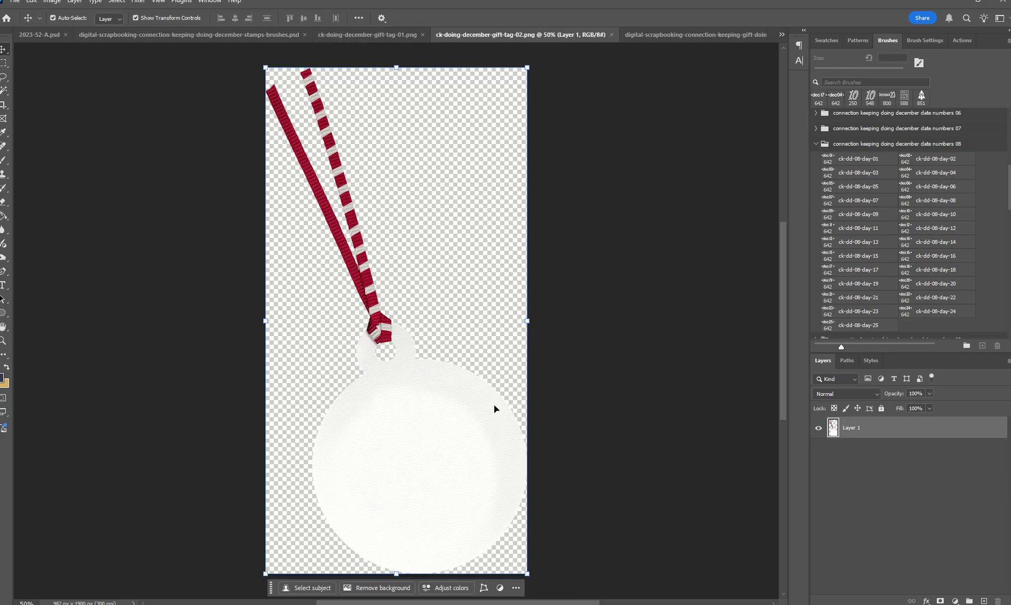
# Choose the ck-dd-09-day-02 brush from the date numbers 09 set.
pyautogui.scroll(-3, 897, 185)
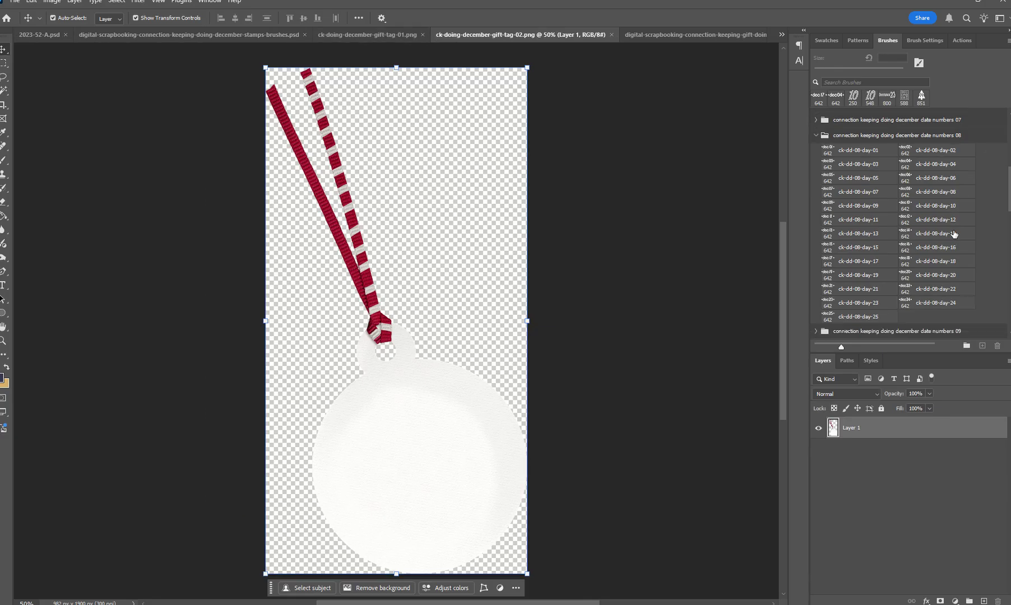
pyautogui.moveTo(1009, 199)
pyautogui.mouseDown()
pyautogui.moveTo(1009, 307)
pyautogui.moveTo(1001, 176)
pyautogui.moveTo(1006, 206)
pyautogui.mouseUp()
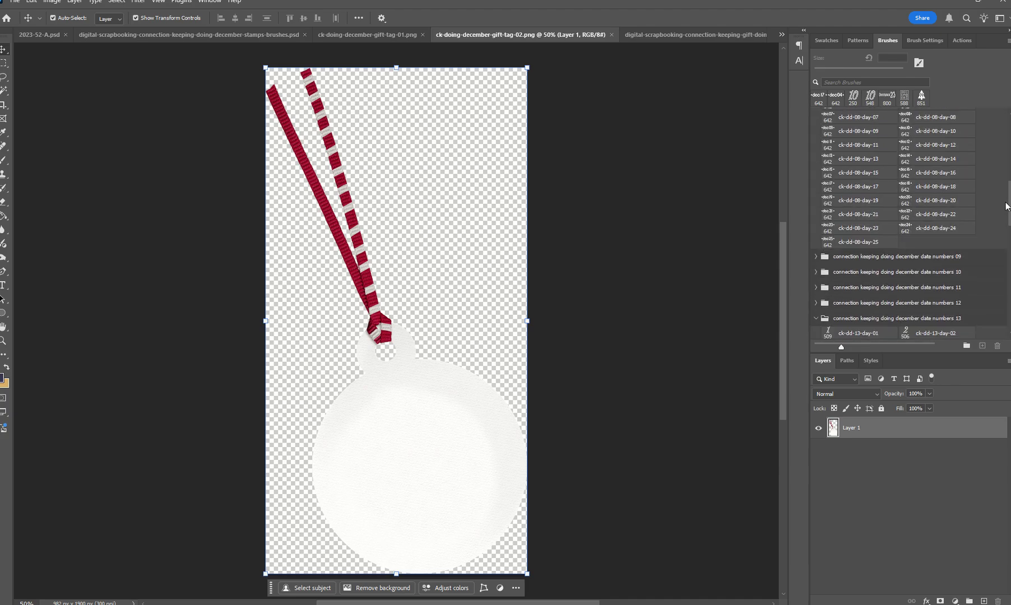
pyautogui.click(816, 256)
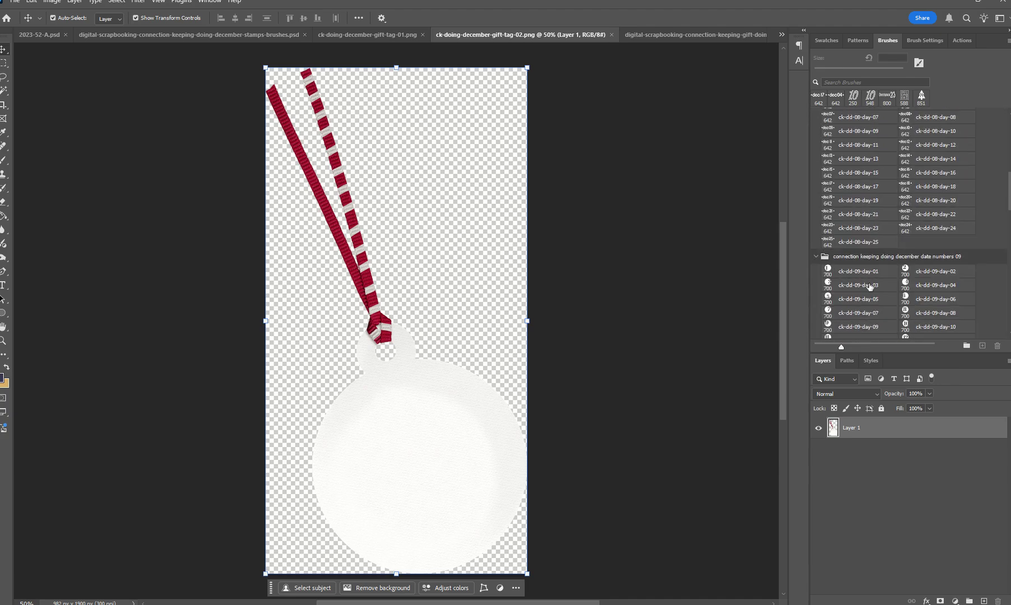
pyautogui.click(936, 271)
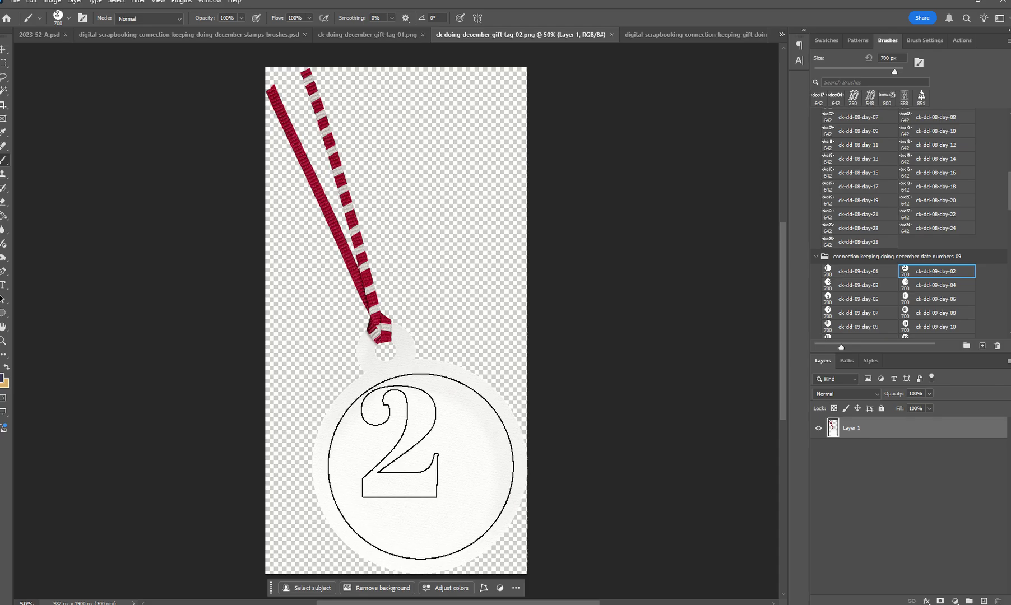
# Try stamping the navy number 2 circle directly on the round tag's own layer, and undo the stamps.
pyautogui.click(421, 466)
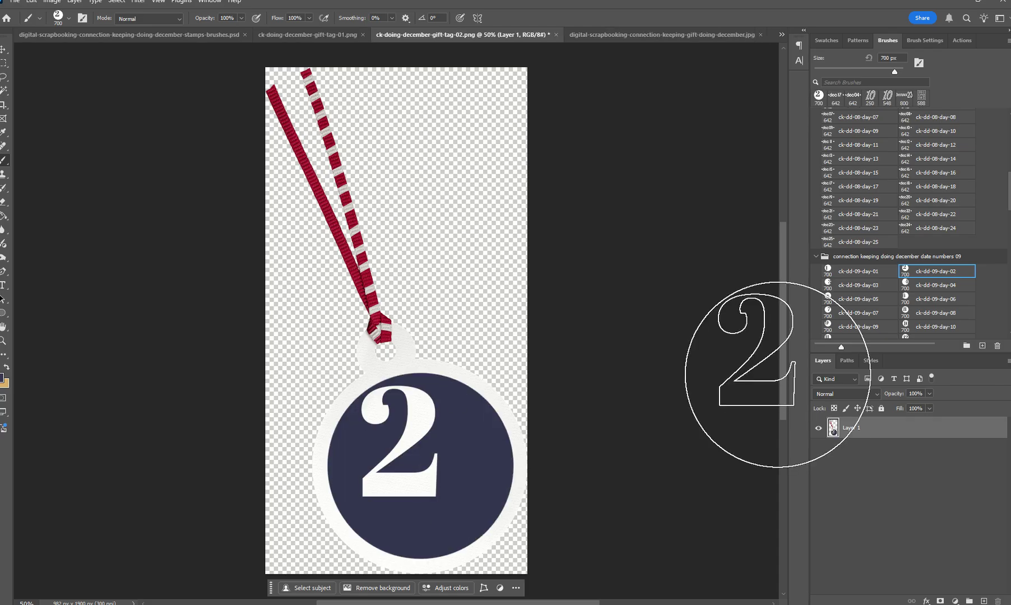
pyautogui.hotkey('ctrl', 'z')
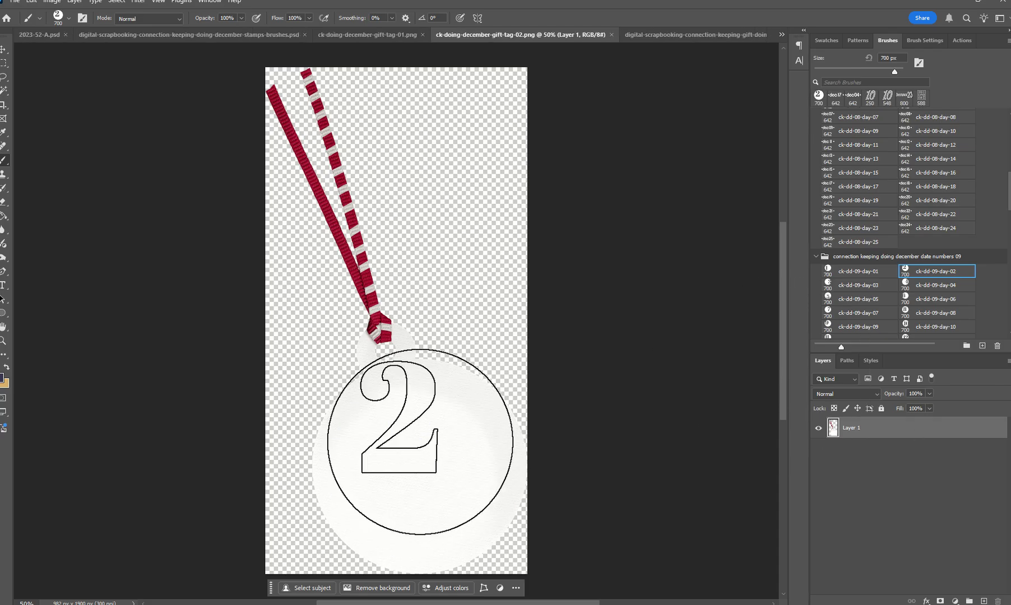
pyautogui.click(419, 465)
pyautogui.hotkey('ctrl', 'z')
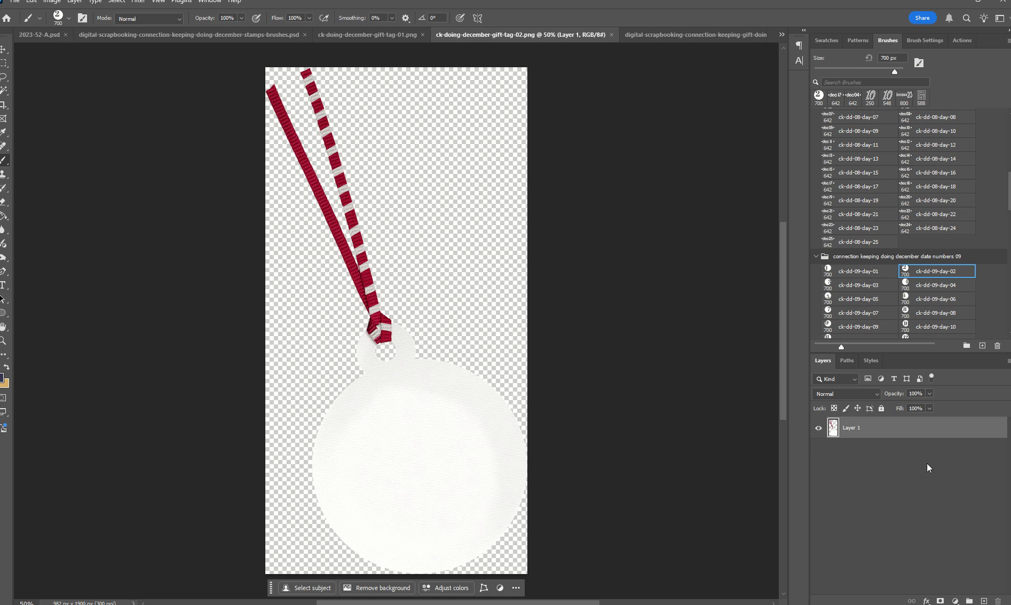
# Add a new layer above the tag and stamp the 700 px number 2 brush in navy, centered on its round face.
pyautogui.click(984, 601)
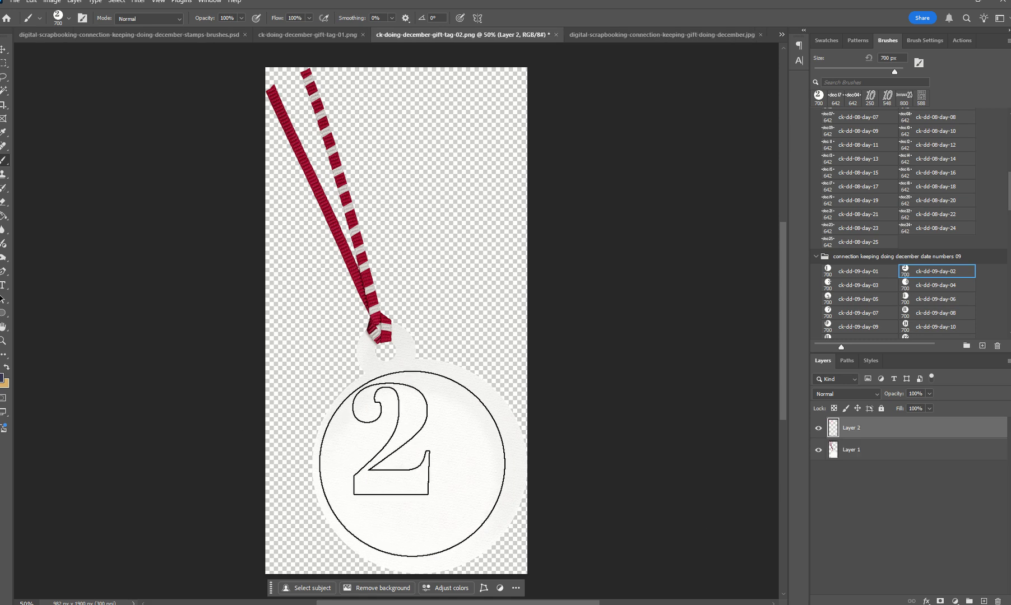
pyautogui.click(418, 466)
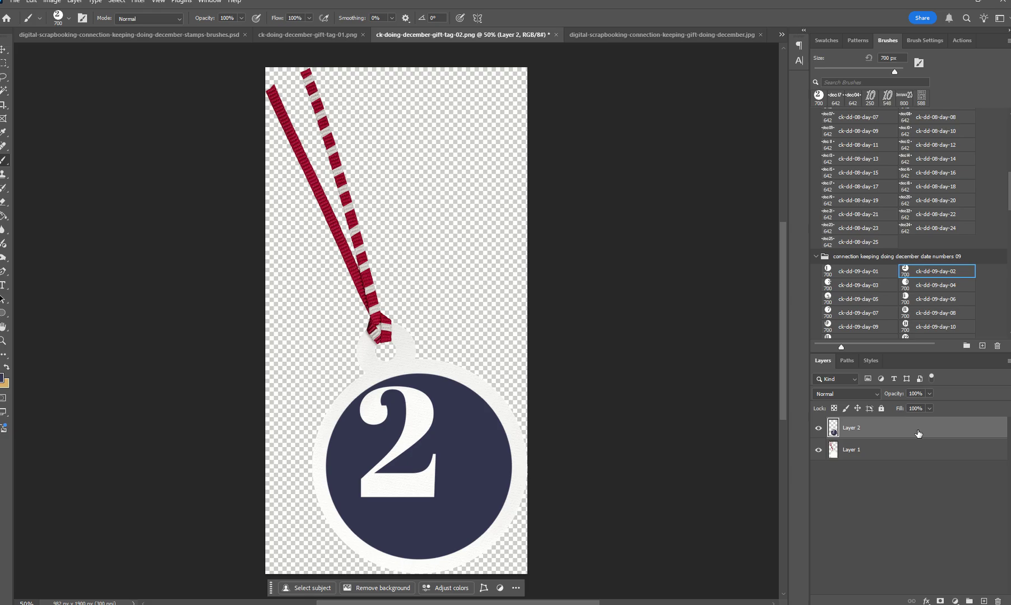
# Try splitting the underlying layer's white Blend If slider to 253/255 on the number 2 layer, and restore it to 255.
pyautogui.press('h')
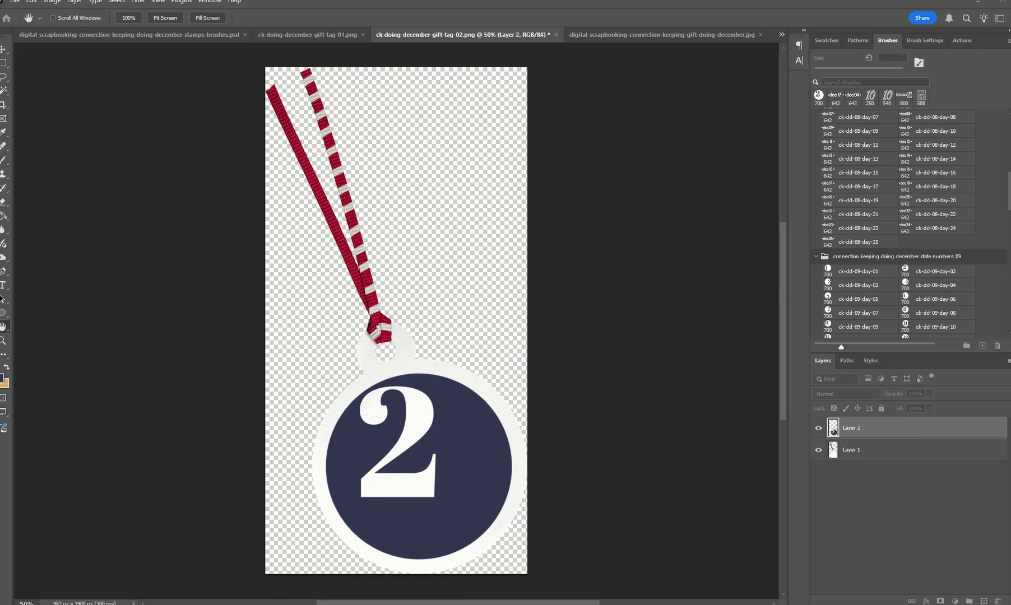
pyautogui.doubleClick(908, 427)
pyautogui.moveTo(910, 194); pyautogui.dragTo(713, 169)
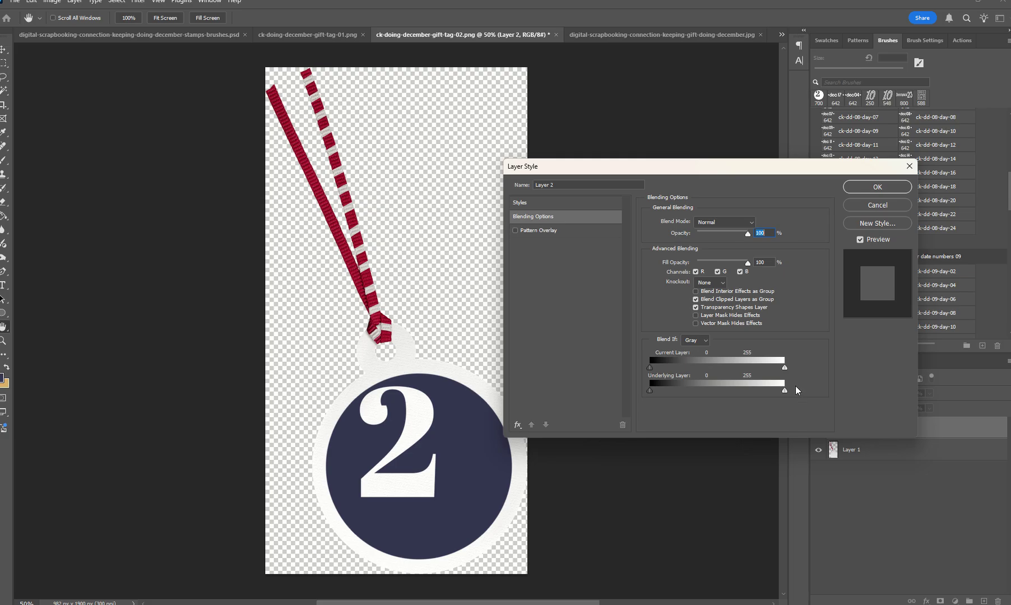
pyautogui.moveTo(784, 391)
pyautogui.mouseDown()
pyautogui.moveTo(757, 391)
pyautogui.moveTo(783, 398)
pyautogui.mouseUp()
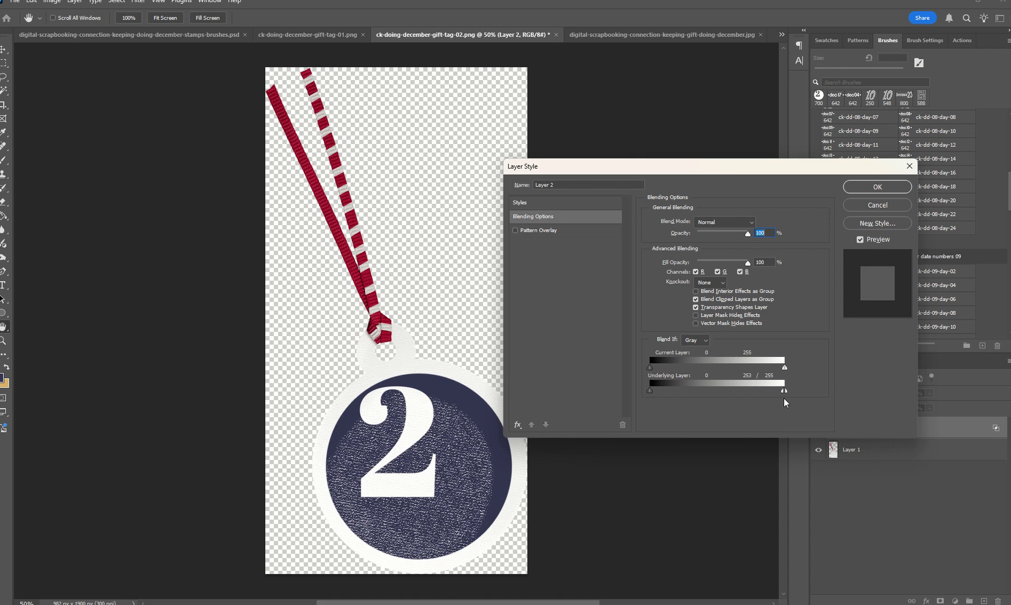
pyautogui.moveTo(784, 398); pyautogui.dragTo(785, 398)
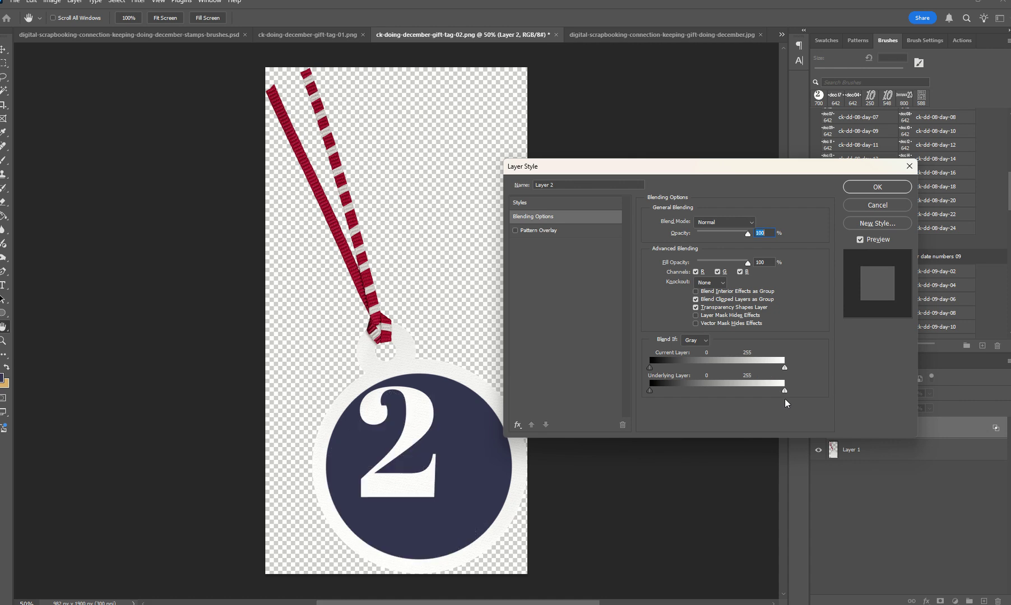
pyautogui.click(879, 188)
# Apply the last emboss-letterpress style of the mommyish_cu_stylin72 set to the number 2 layer and inspect its edges up close.
pyautogui.click(872, 362)
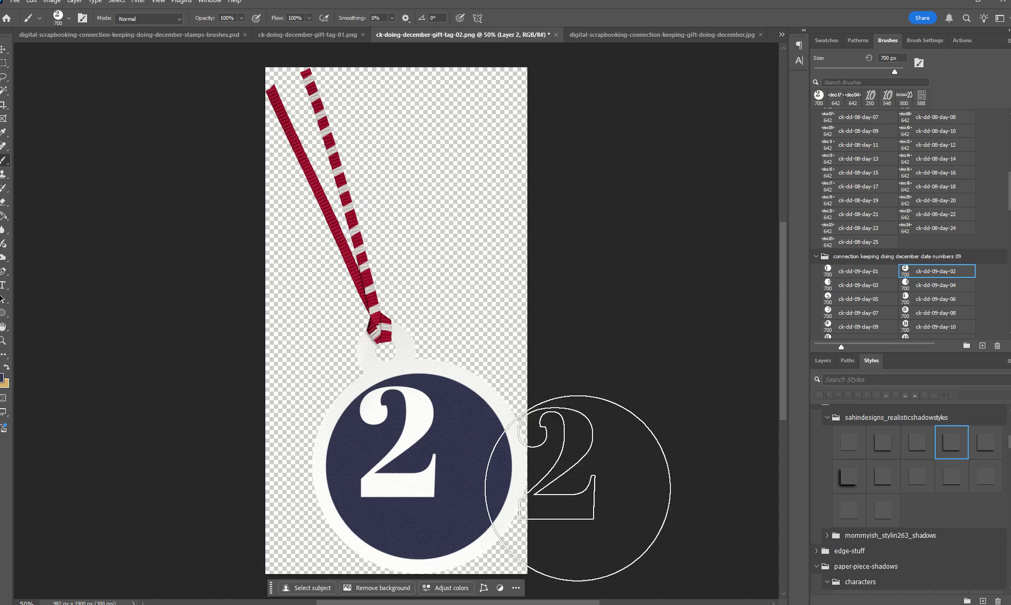
pyautogui.click(3, 49)
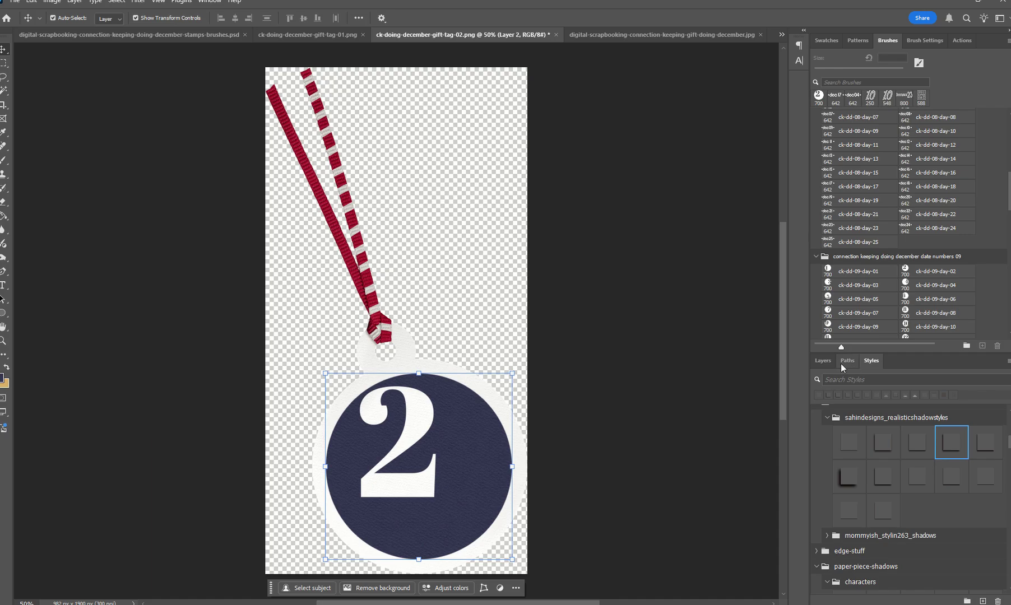
pyautogui.scroll(4, 1008, 446)
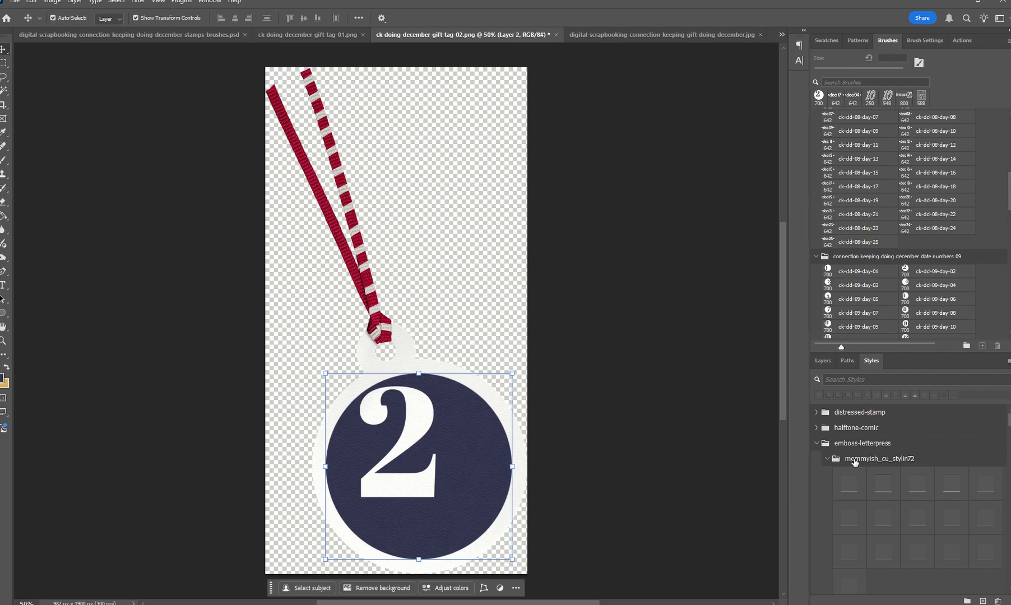
pyautogui.scroll(-1, 852, 456)
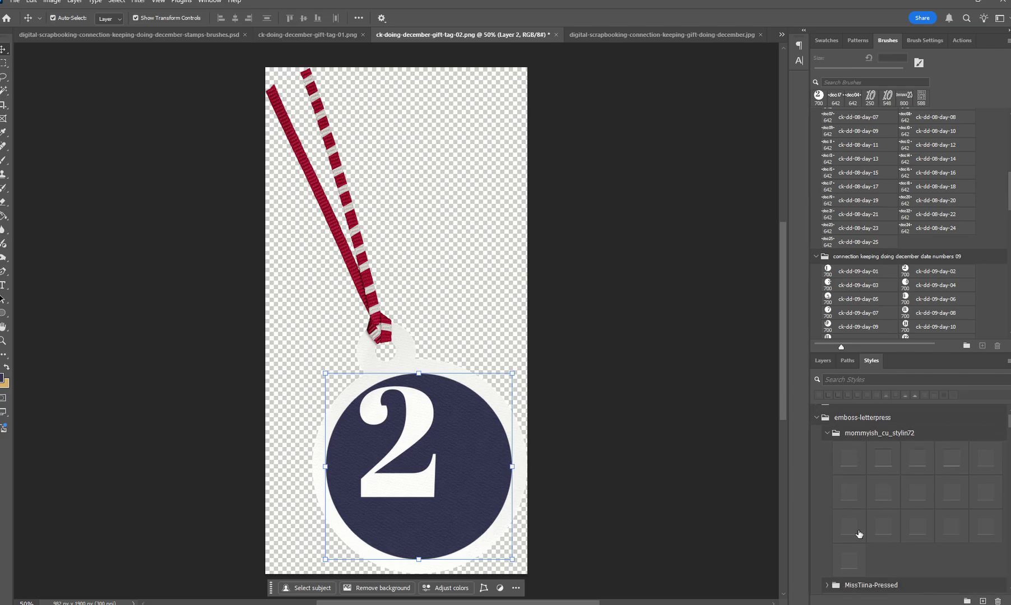
pyautogui.click(848, 558)
pyautogui.click(603, 373)
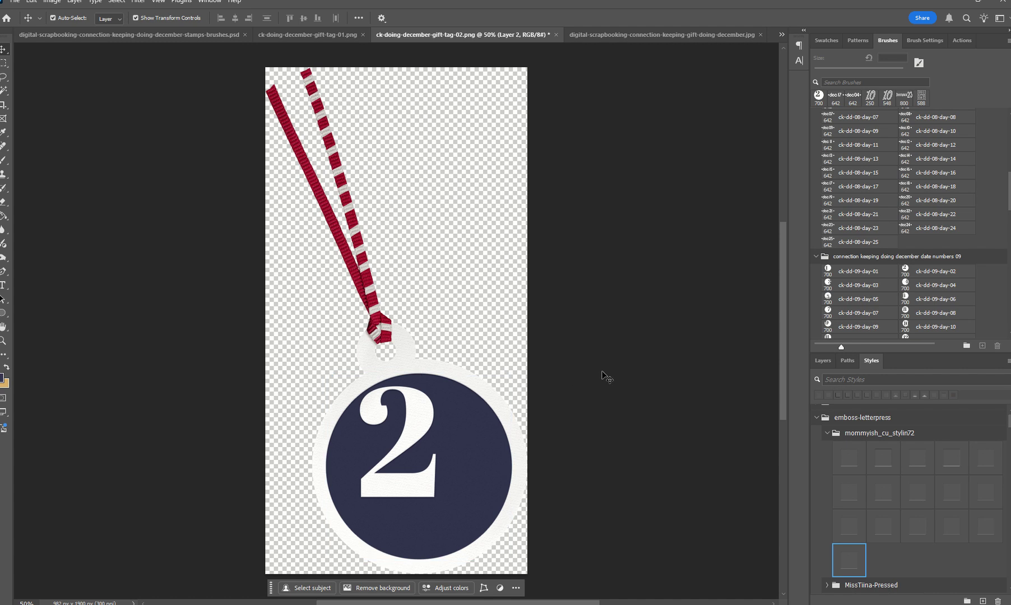
pyautogui.click(508, 435)
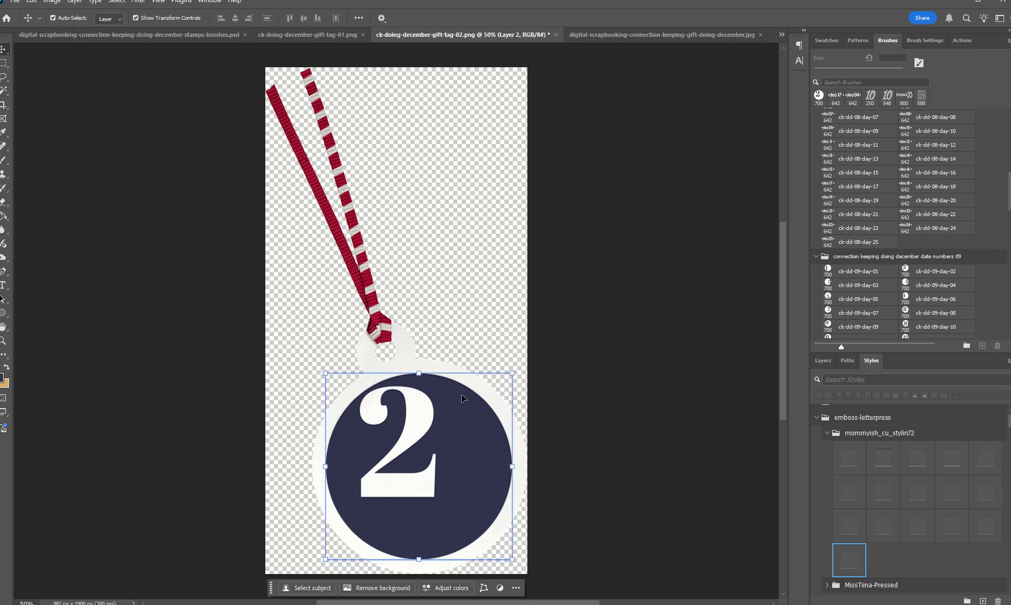
pyautogui.hotkey('ctrl', '=')
pyautogui.hotkey('ctrl', '=')
pyautogui.hotkey('ctrl', '=')
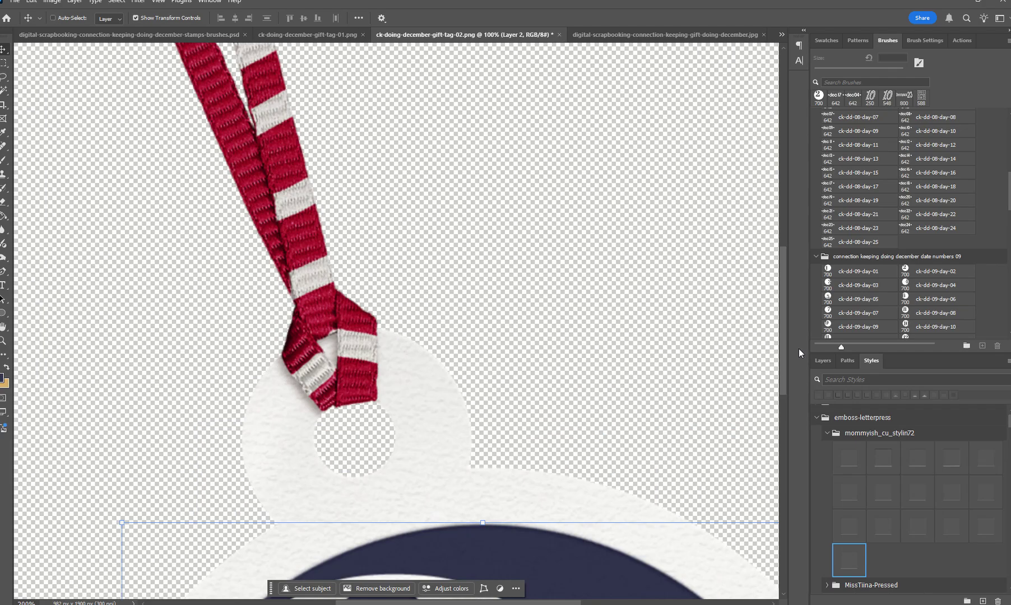
pyautogui.scroll(-3, 731, 388)
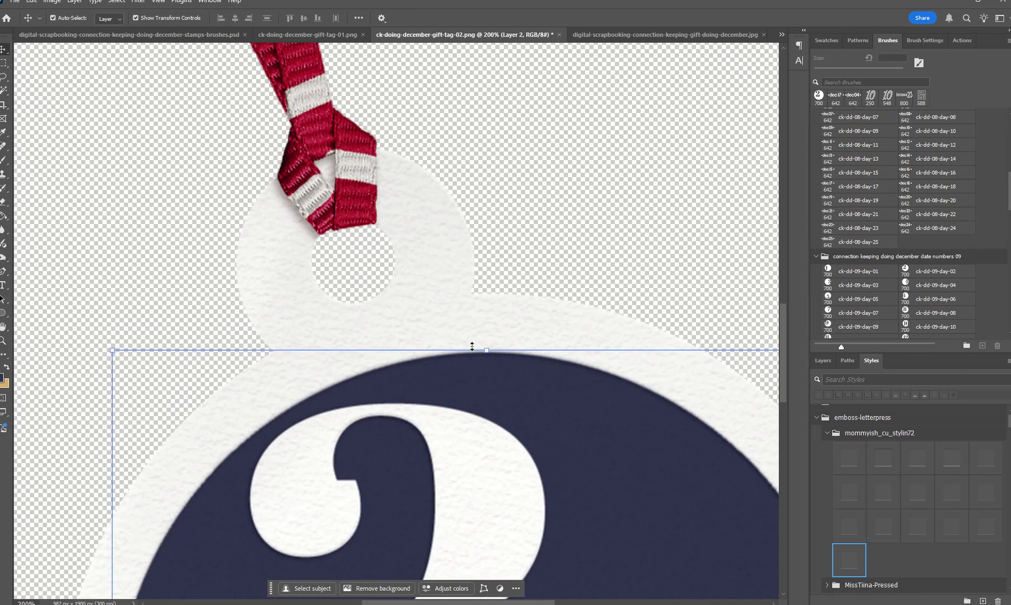
# Bring up ck-doing-december-gift-tag-01.png and choose the ck-dd-11-day-04 brush from the date numbers 11 set.
pyautogui.click(292, 33)
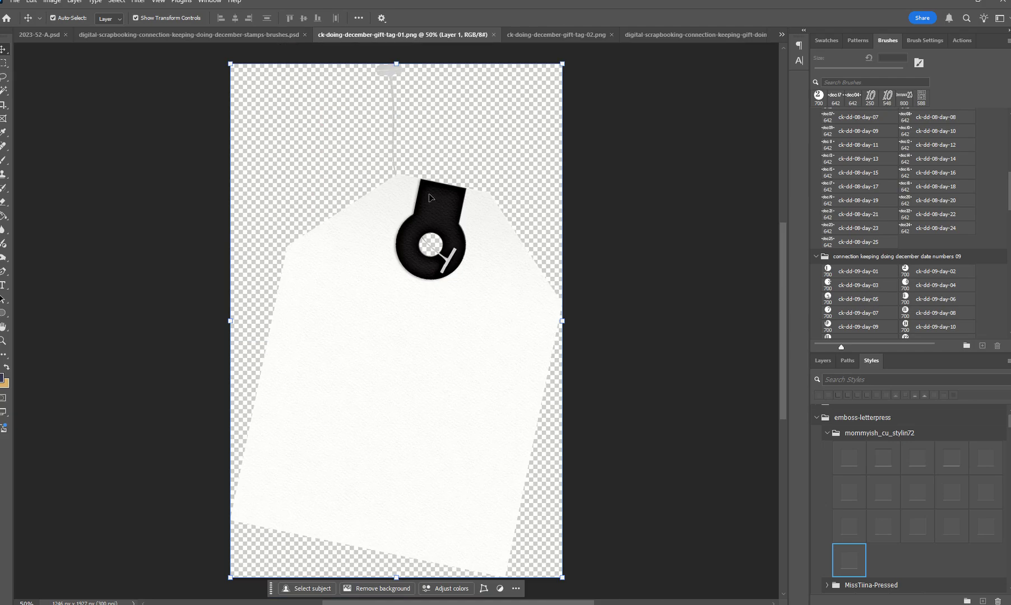
pyautogui.click(922, 202)
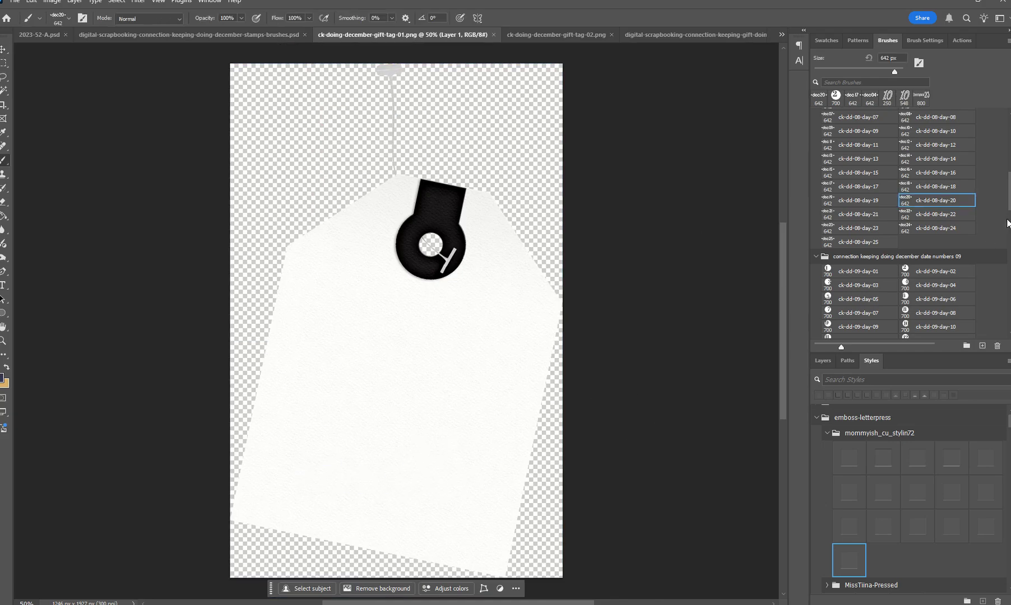
pyautogui.scroll(-5, 845, 222)
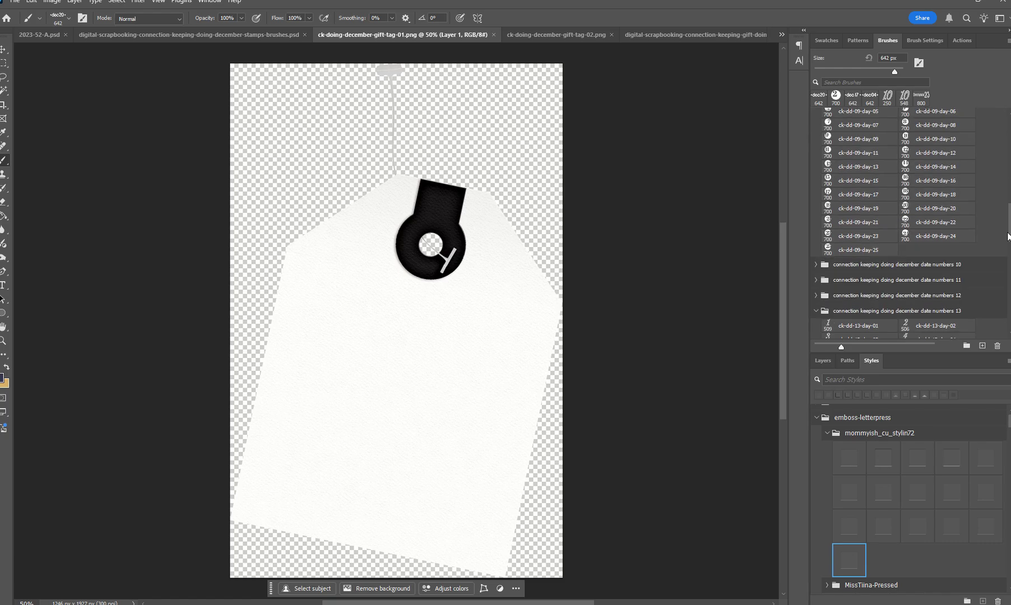
pyautogui.click(821, 274)
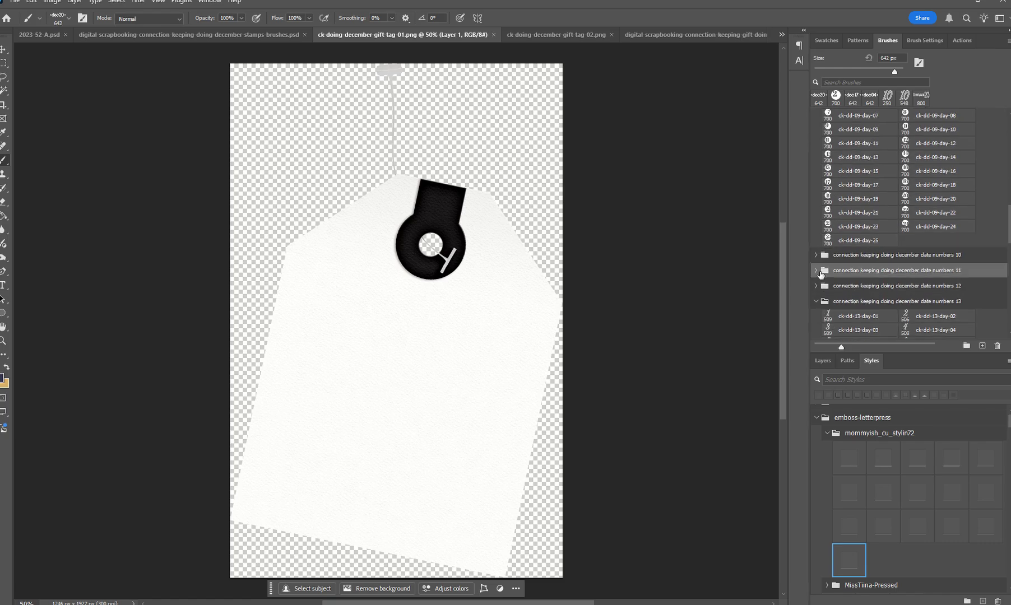
pyautogui.click(818, 273)
pyautogui.scroll(-1, 860, 295)
pyautogui.click(912, 273)
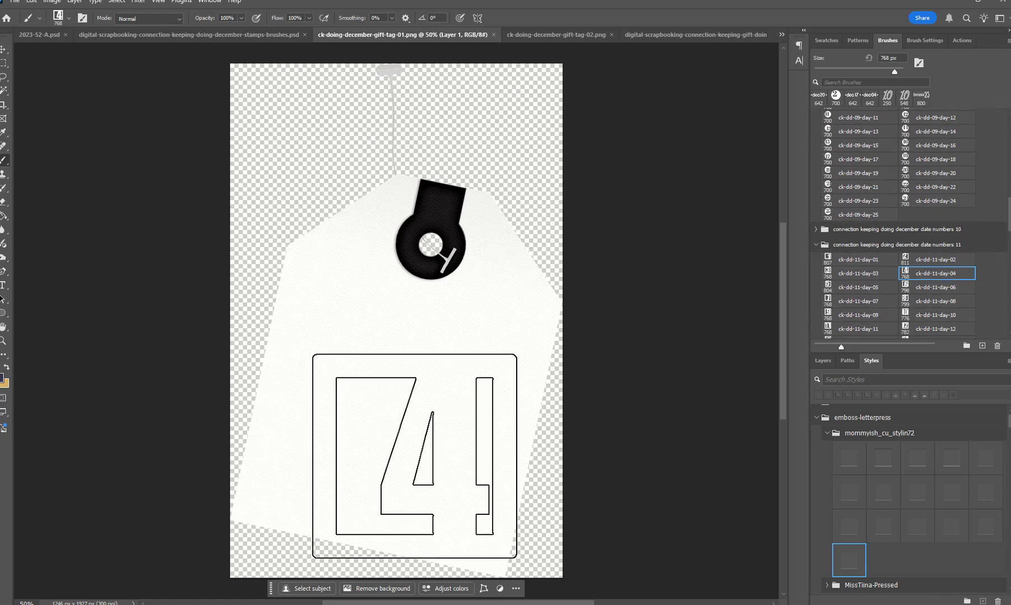
# Rotate the number 4 brush to -11° to match the tag's tilt, try stamping it in navy, and undo the stamp.
pyautogui.press('Right')
pyautogui.press('Right')
pyautogui.press('Right')
pyautogui.press('Right')
pyautogui.press('Right')
pyautogui.press('Right')
pyautogui.press('Right')
pyautogui.press('Right')
pyautogui.press('Right')
pyautogui.press('Right')
pyautogui.press('Right')
pyautogui.press('Right')
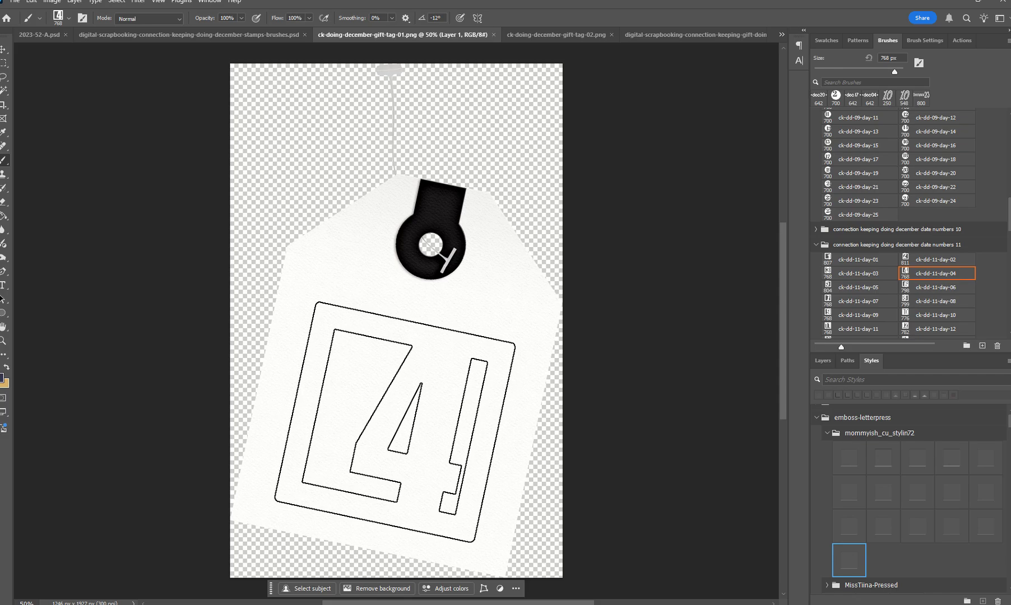
pyautogui.press('Left')
pyautogui.click(391, 422)
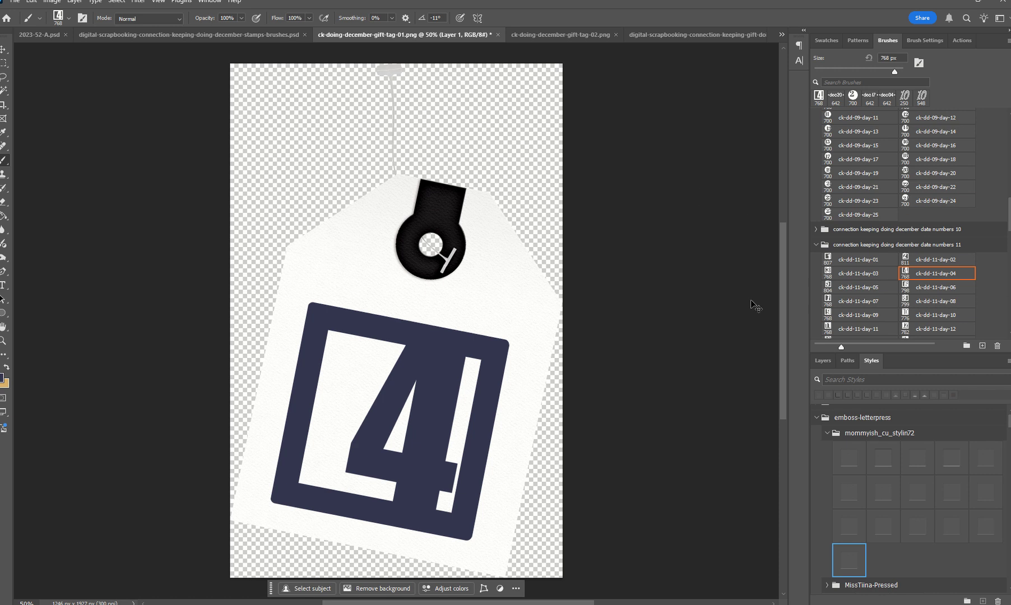
pyautogui.hotkey('ctrl', 'z')
# Set the brush color to the bright yellow swatch of the advent Christmas group and the brush angle to -12°.
pyautogui.click(826, 38)
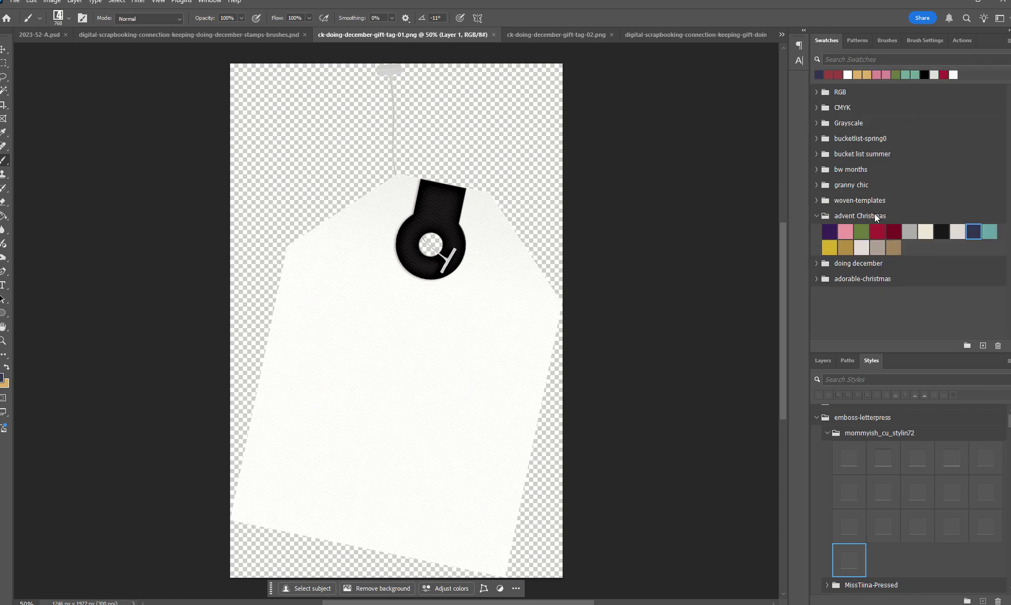
pyautogui.click(836, 250)
pyautogui.press('Right')
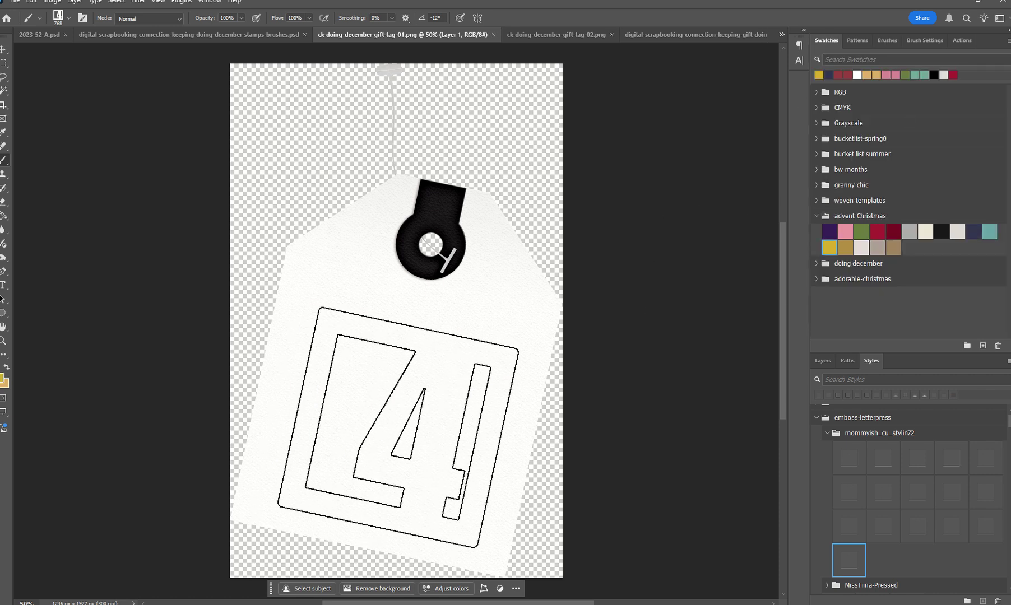
# Try stamping the yellow number 4 directly on the tag's own layer, and undo the stamp.
pyautogui.click(398, 427)
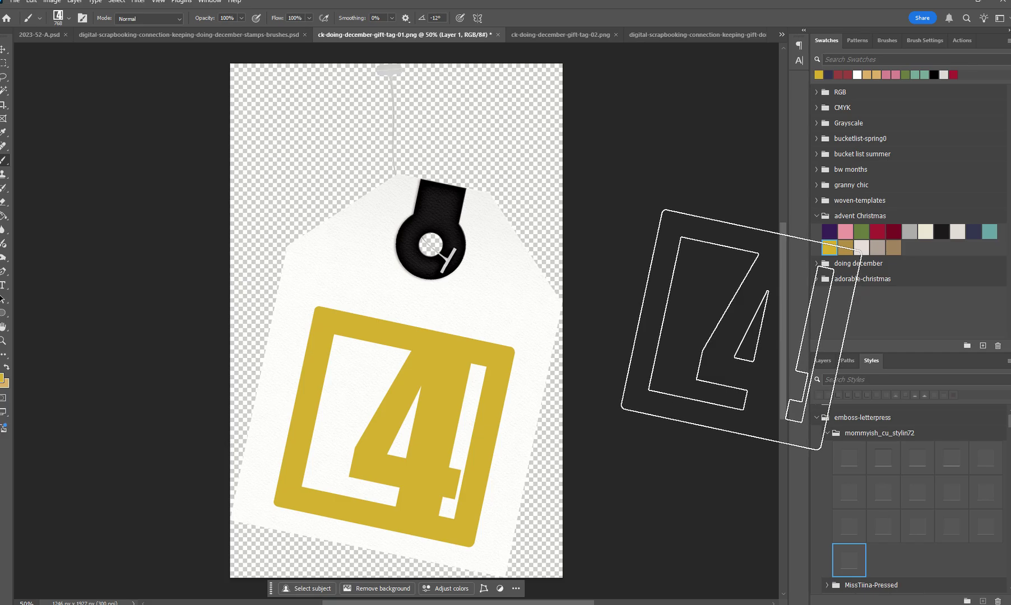
pyautogui.click(822, 362)
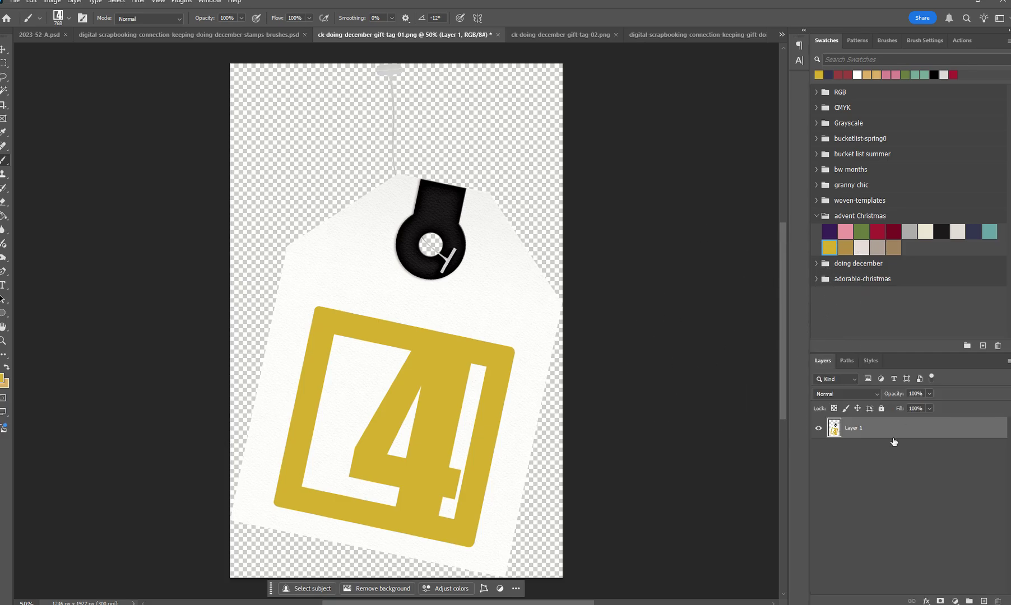
pyautogui.hotkey('ctrl', 'z')
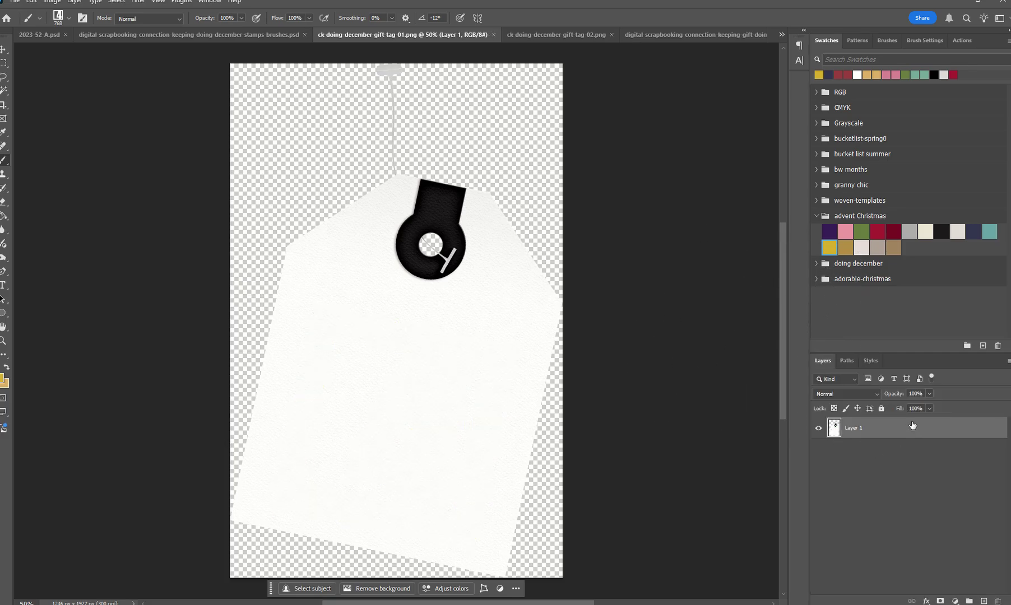
# Stamp the yellow number 4 on a new layer above the tag and apply the last mommyish_cu_stylin72 letterpress style.
pyautogui.click(984, 601)
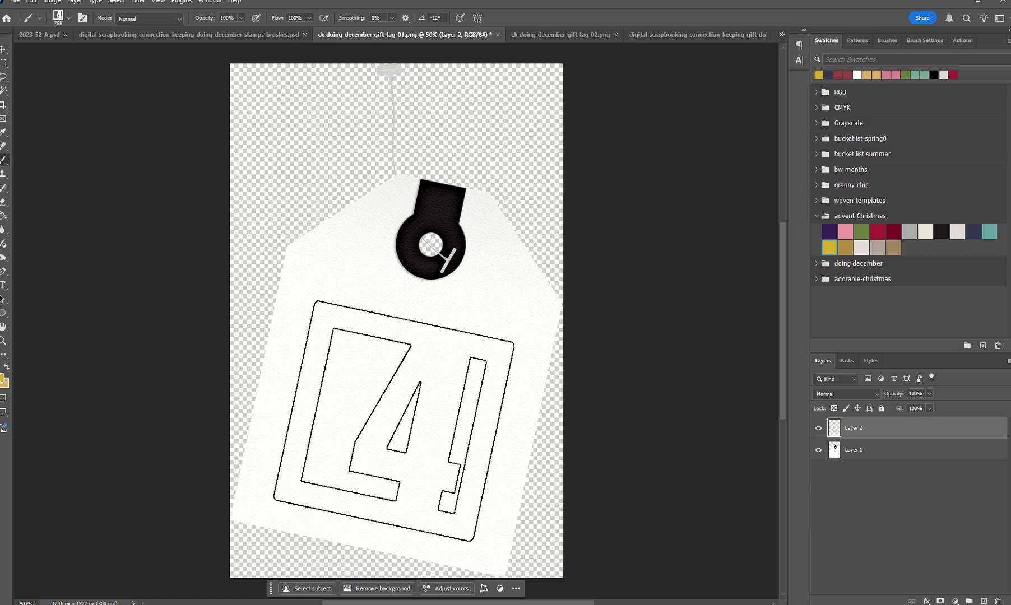
pyautogui.click(393, 421)
pyautogui.click(871, 361)
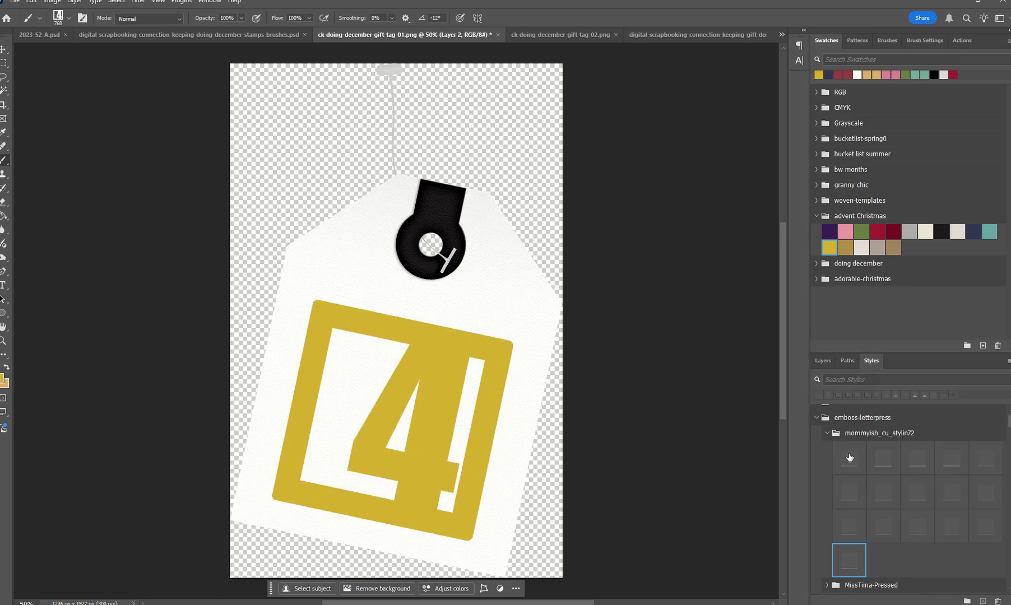
pyautogui.click(848, 551)
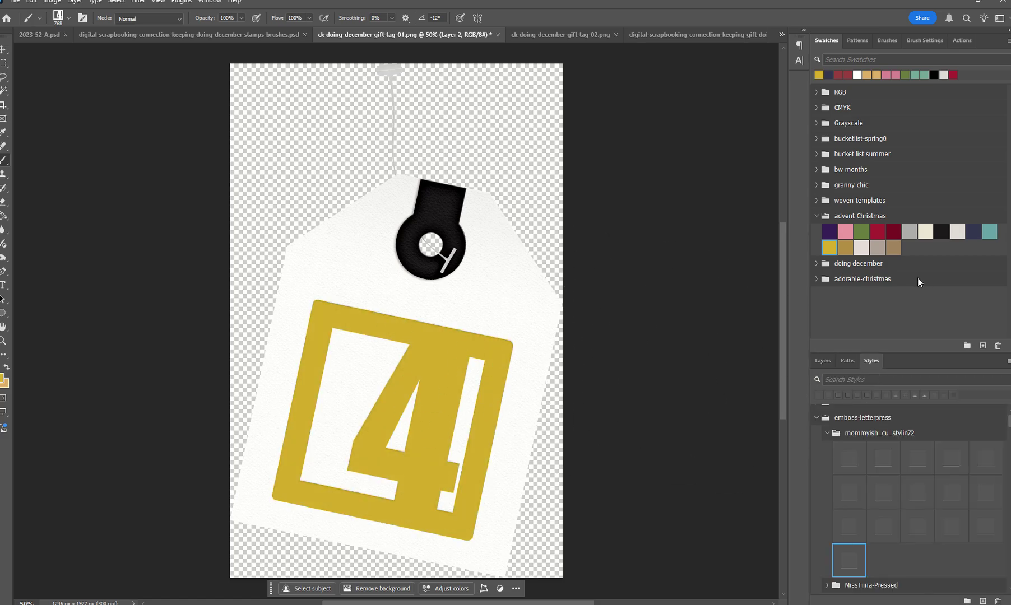
# Rasterize the number 4 layer's style, apply a paper-texture style from the recently used ones, and inspect the result up close.
pyautogui.click(824, 361)
pyautogui.rightClick(913, 427)
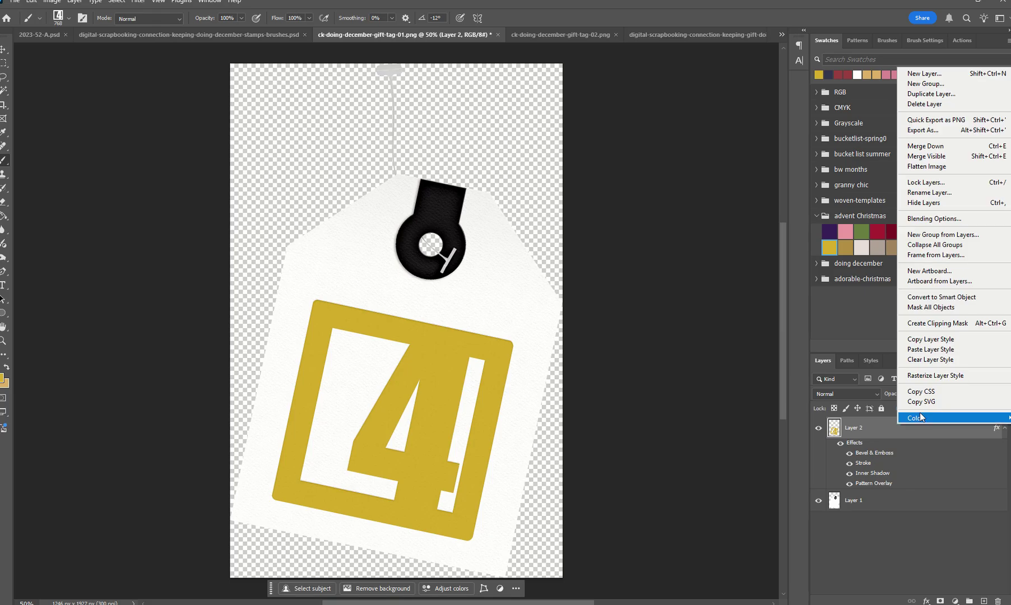
pyautogui.click(926, 375)
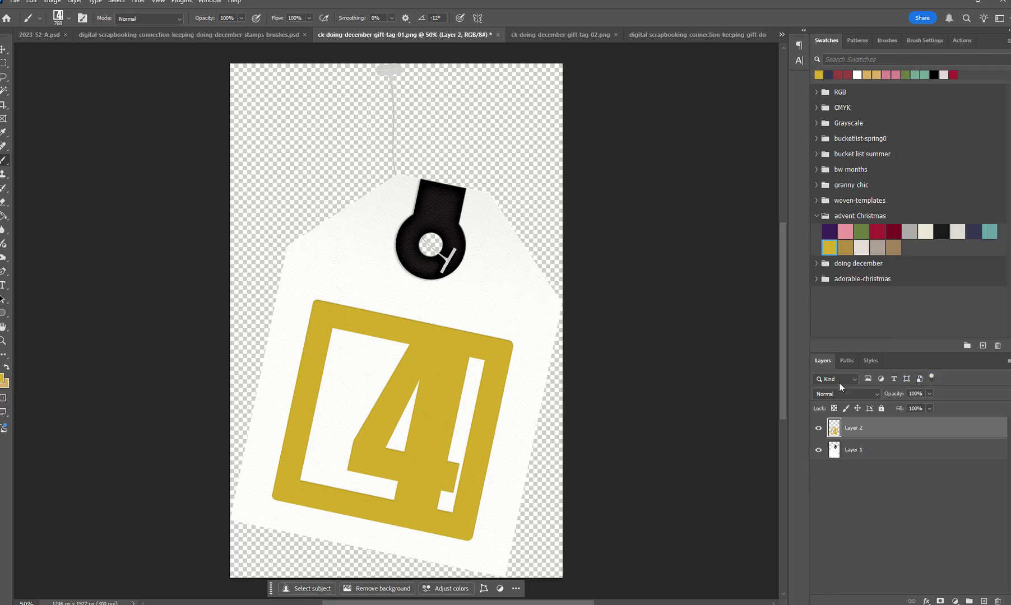
pyautogui.click(870, 361)
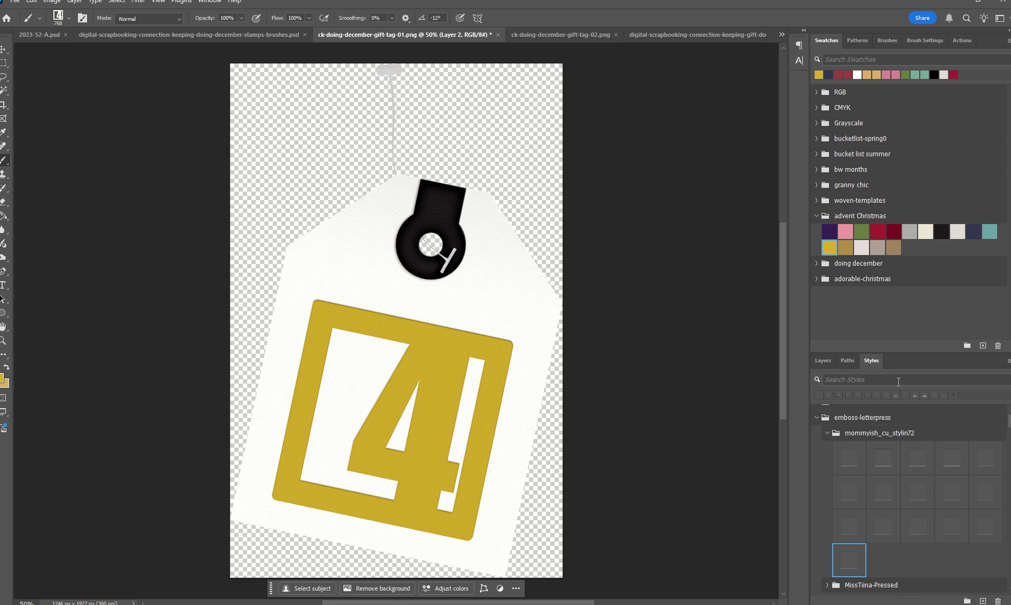
pyautogui.click(857, 396)
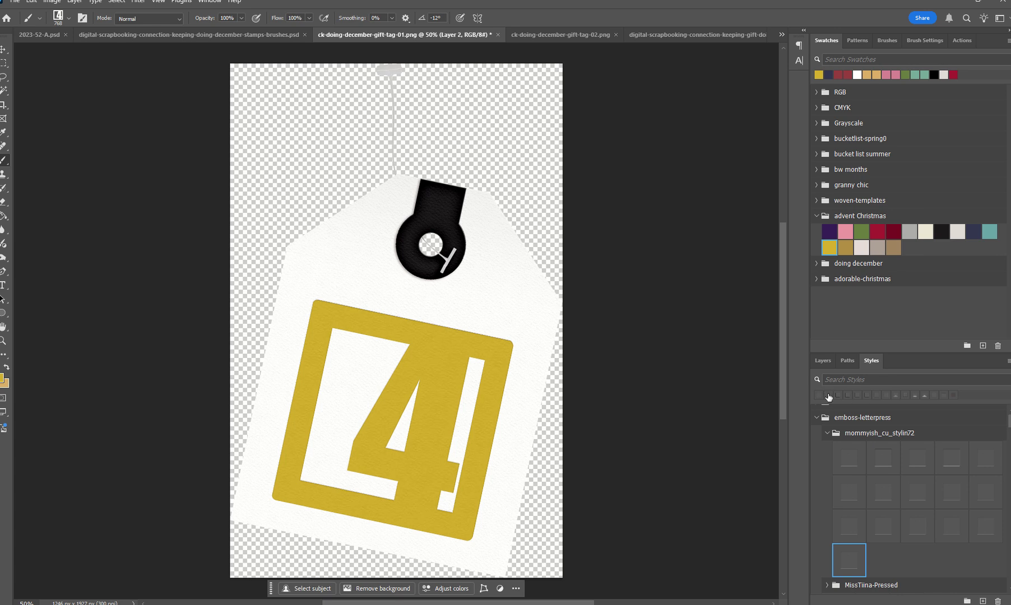
pyautogui.click(3, 49)
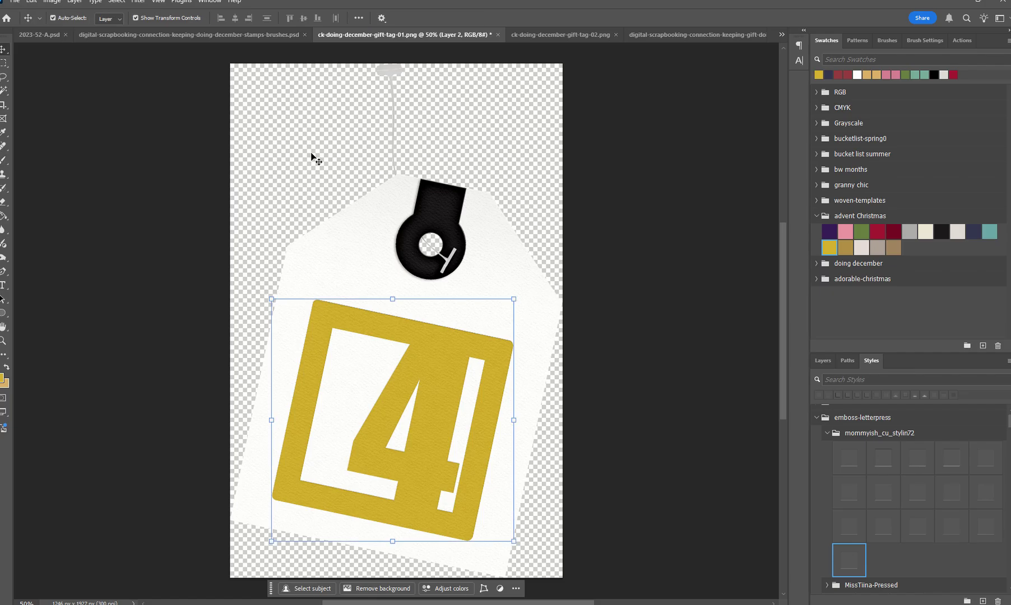
pyautogui.scroll(2, 648, 566)
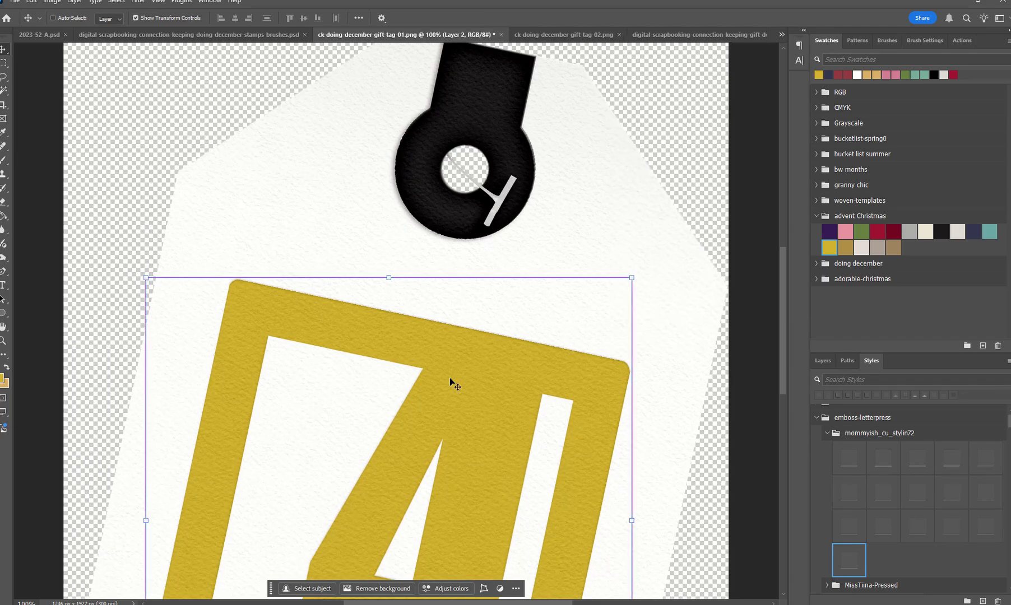
pyautogui.scroll(-3, 662, 368)
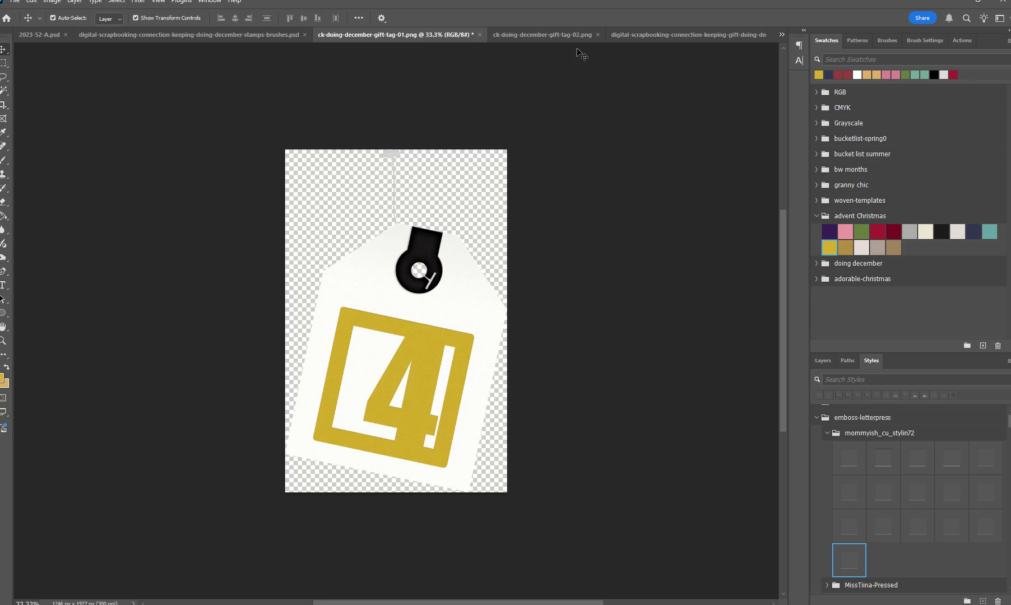
# Close ck-doing-december-gift-tag-01.png without saving its changes.
pyautogui.click(479, 34)
pyautogui.click(507, 226)
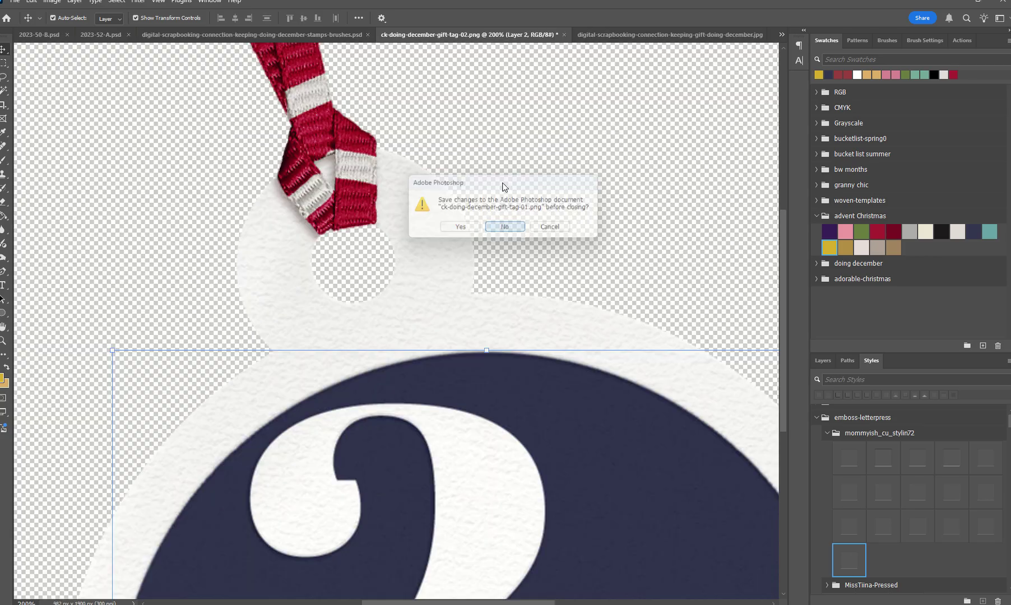
# Close ck-doing-december-gift-tag-02.png without saving its changes, and close digital-scrapbooking-connection-keeping-gift-doing-december.jpg.
pyautogui.click(564, 34)
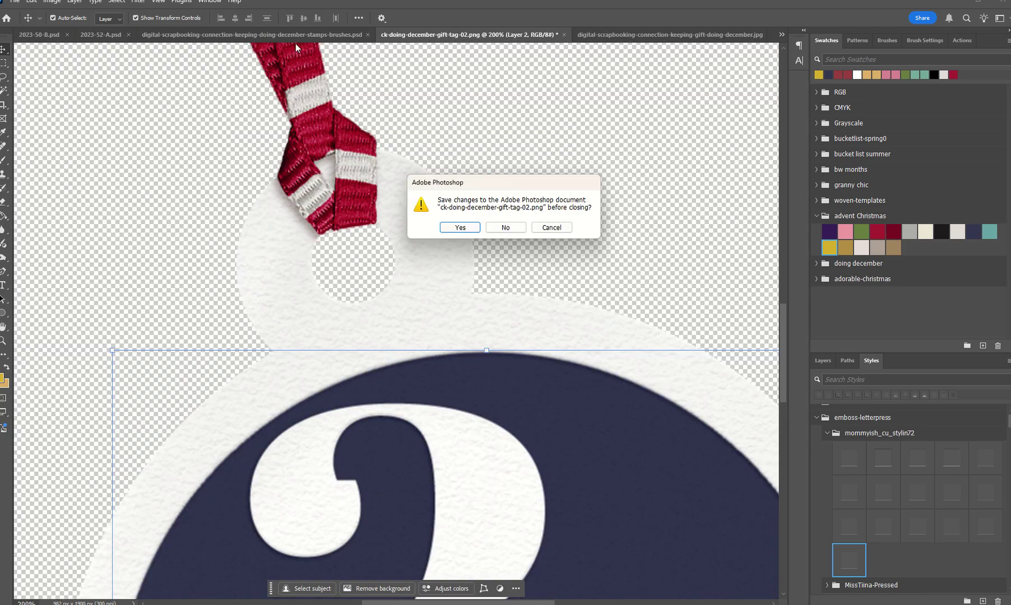
pyautogui.click(506, 227)
pyautogui.click(307, 35)
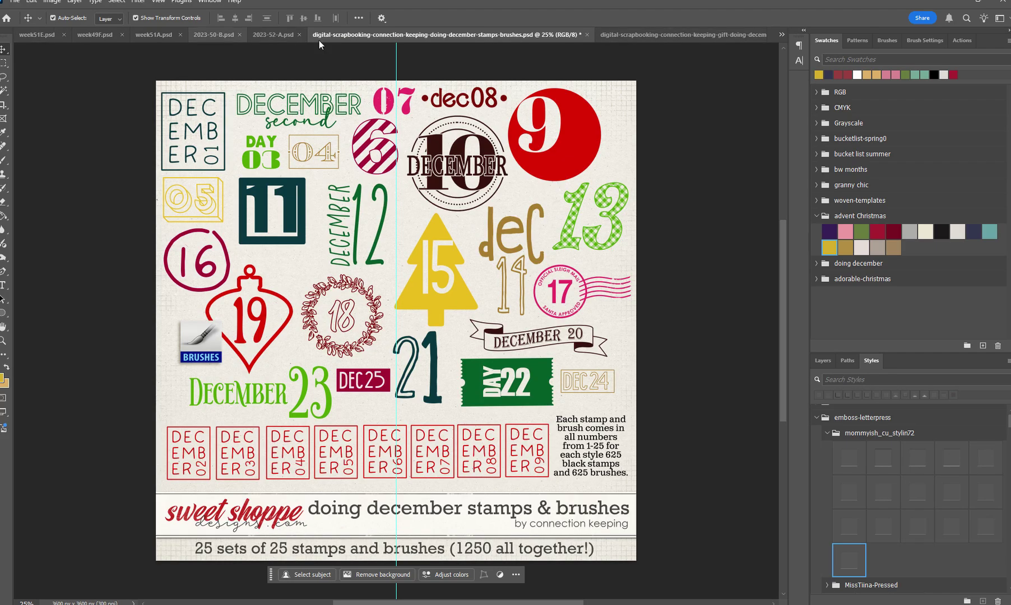
pyautogui.click(782, 34)
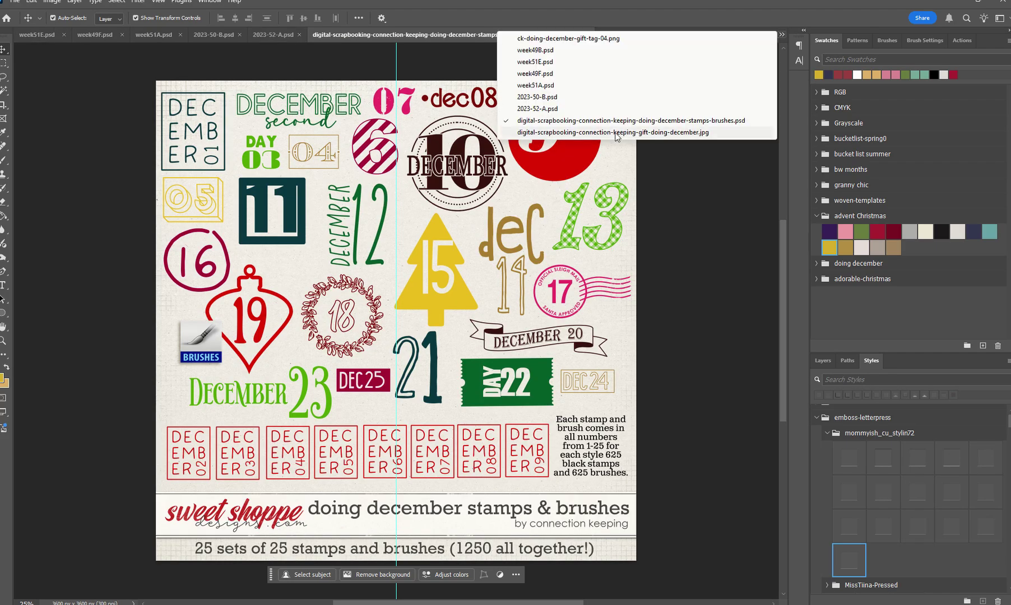
pyautogui.click(617, 133)
pyautogui.click(760, 34)
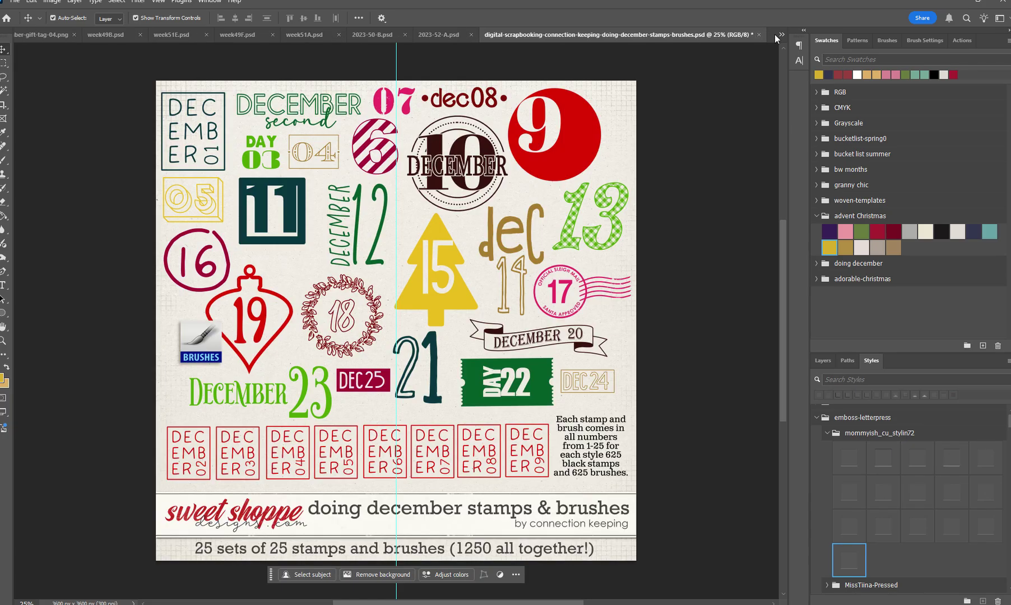
# Show ck-doing-december-gift-tag-04.png at 100% and compare its shape with the designs on the stamps and brushes preview sheet.
pyautogui.click(103, 37)
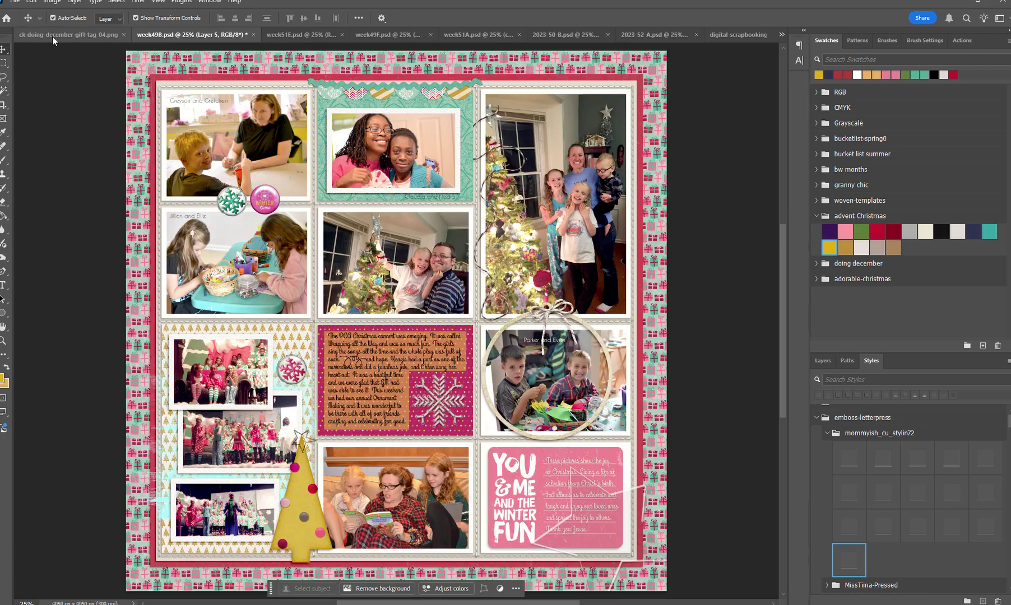
pyautogui.click(53, 36)
pyautogui.click(382, 332)
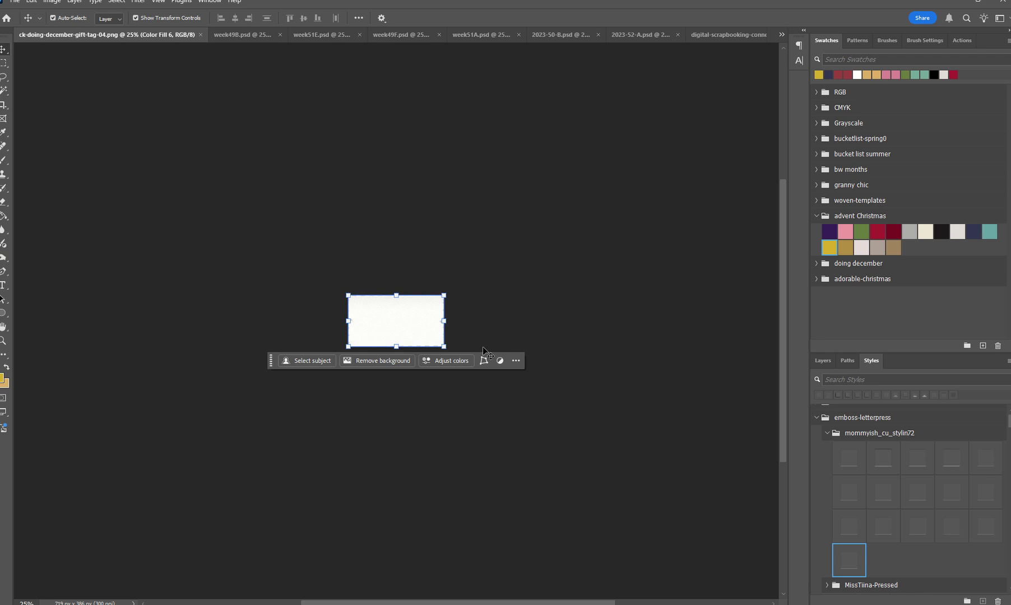
pyautogui.hotkey('ctrl', '1')
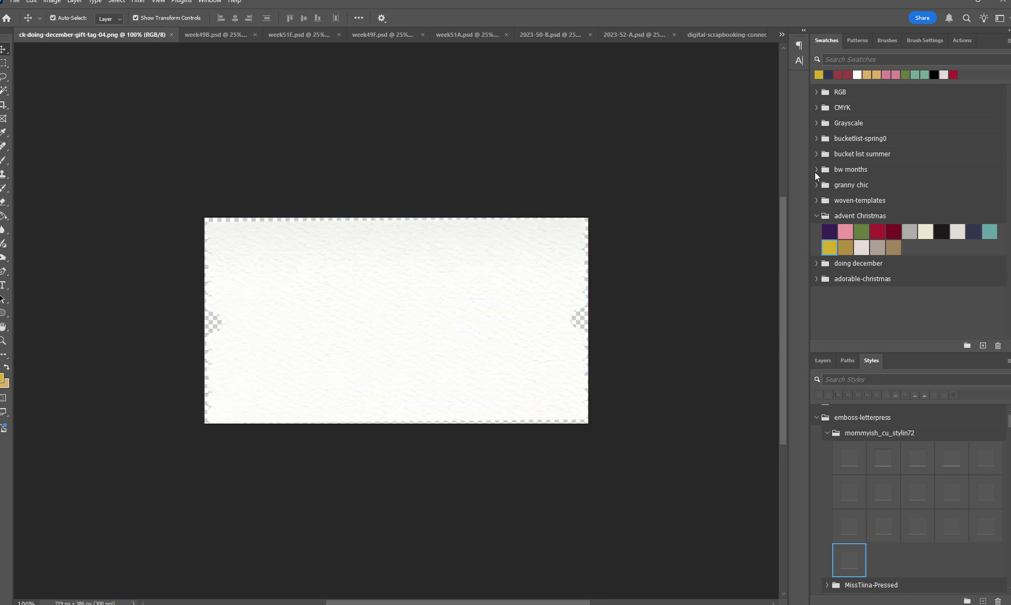
pyautogui.click(741, 34)
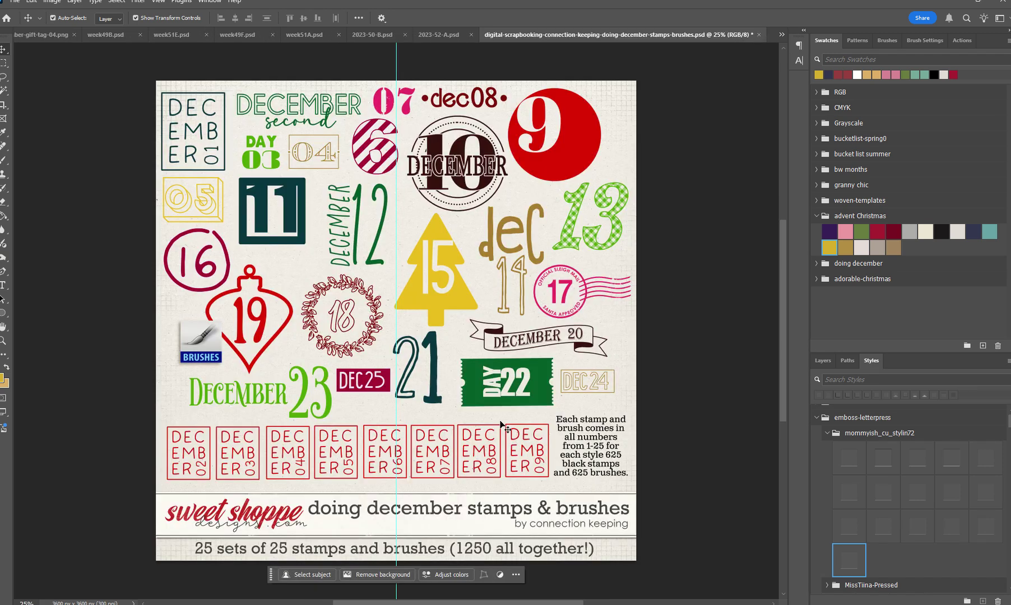
pyautogui.click(32, 35)
# Choose the dark red advent Christmas swatch and the ck-dd-22-day-08 brush from the doing december date numbers 22 set.
pyautogui.click(861, 232)
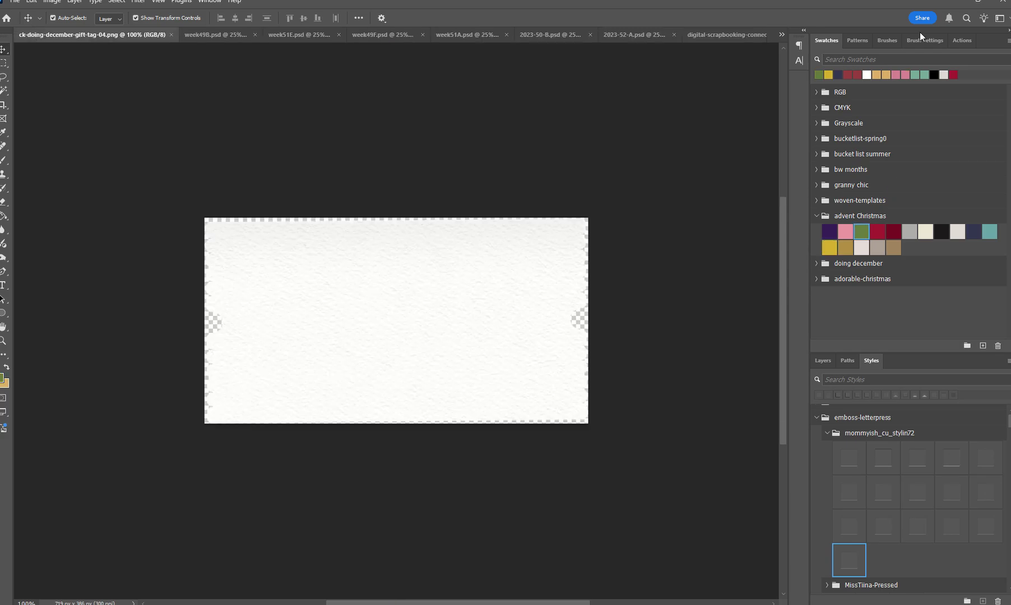
pyautogui.click(894, 232)
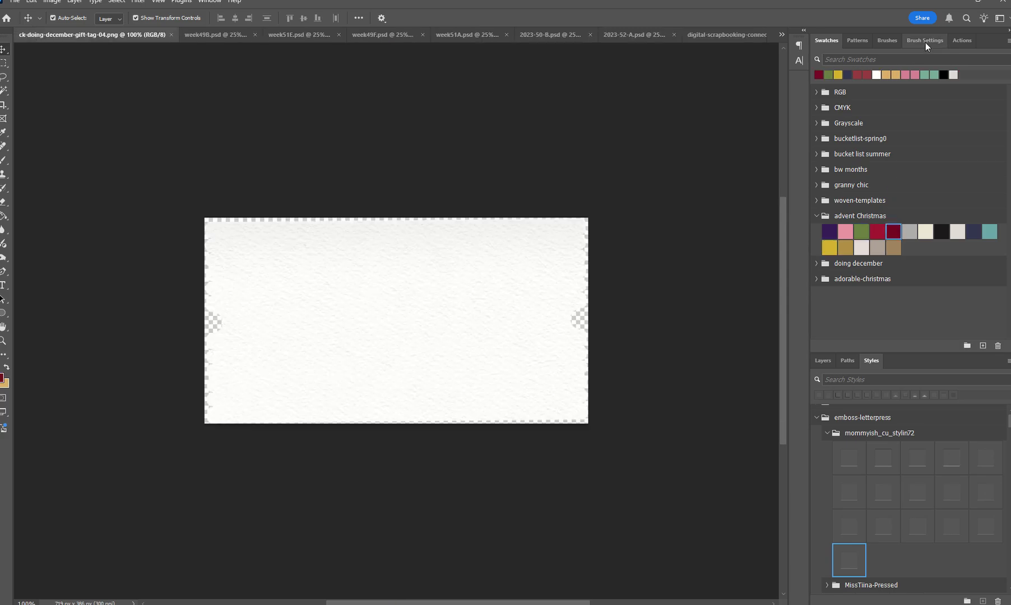
pyautogui.click(896, 41)
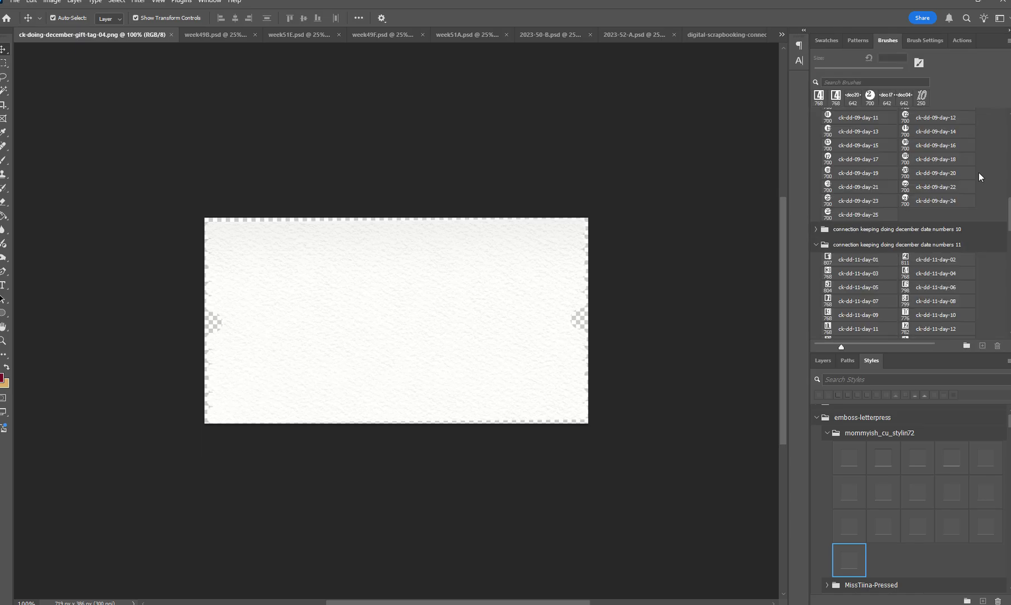
pyautogui.scroll(-3, 912, 261)
pyautogui.moveTo(1007, 256); pyautogui.dragTo(1009, 336)
pyautogui.scroll(3, 820, 224)
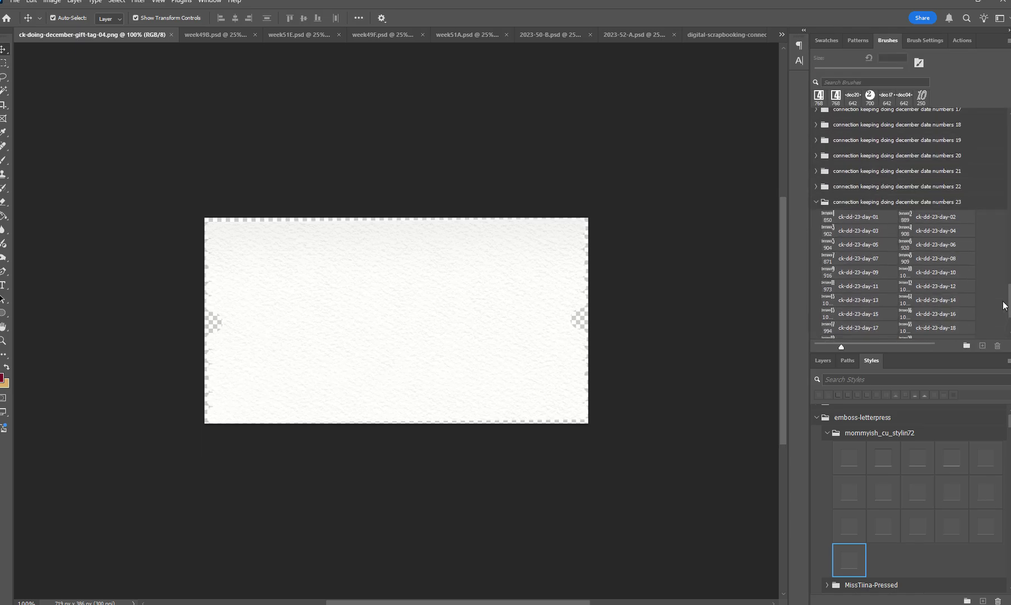
pyautogui.click(817, 202)
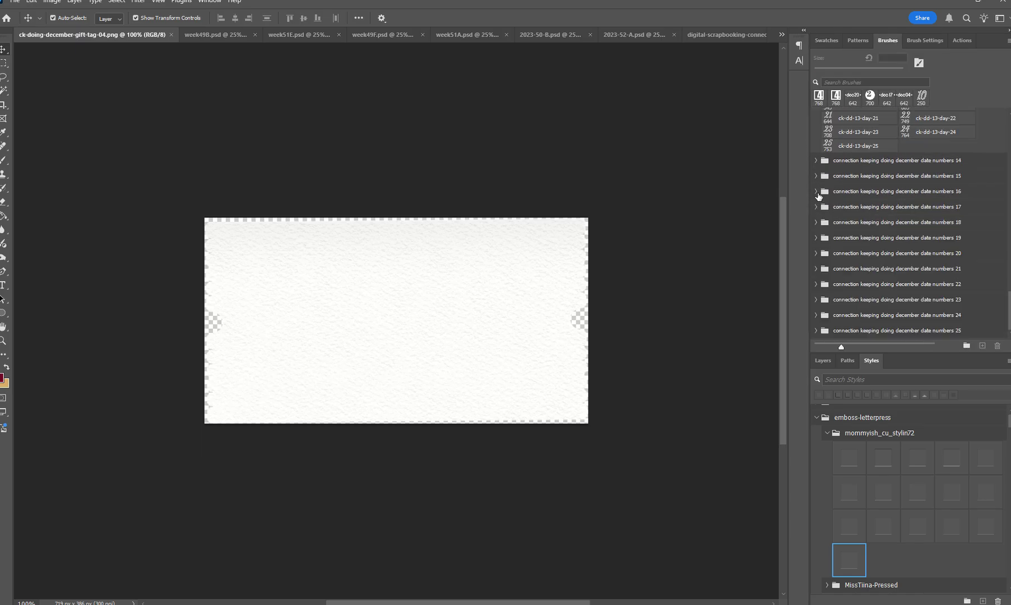
pyautogui.click(817, 286)
pyautogui.scroll(-1, 928, 314)
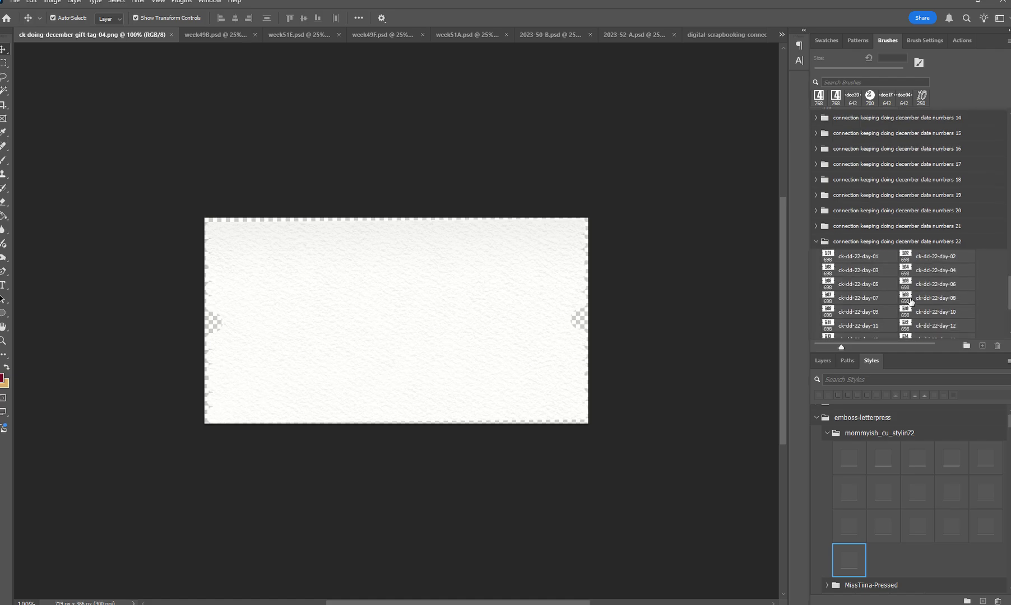
pyautogui.click(911, 301)
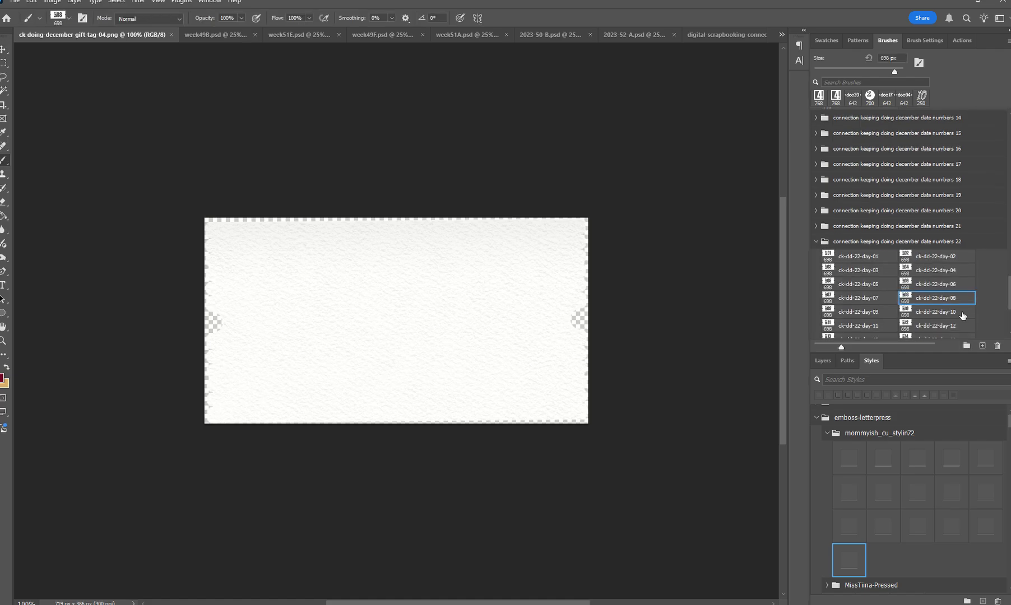
# Stamp the dark red DAY 08 ticket onto the tag, on a new layer above Color Fill 6.
pyautogui.click(824, 361)
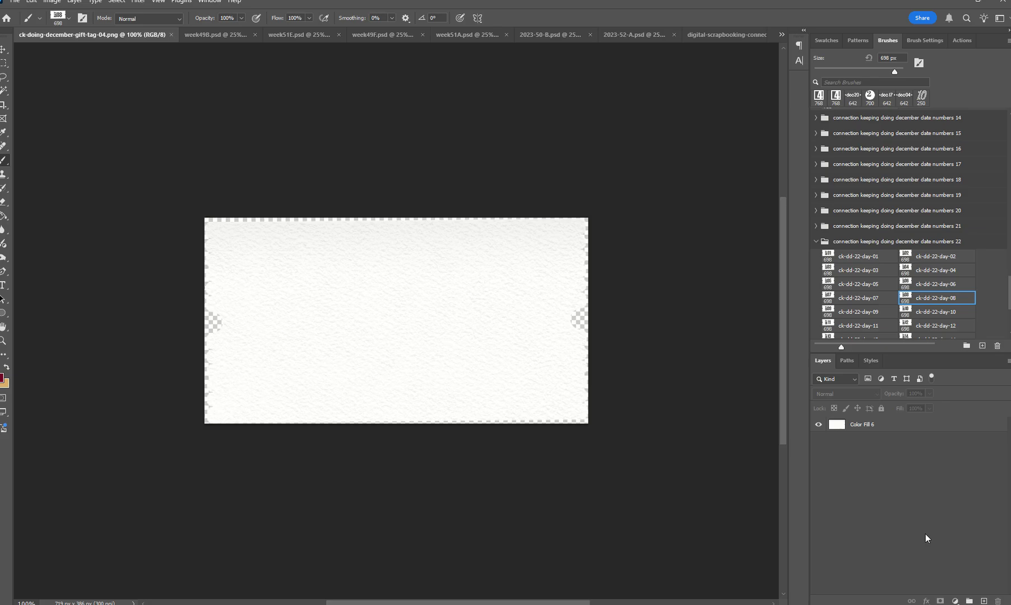
pyautogui.click(893, 427)
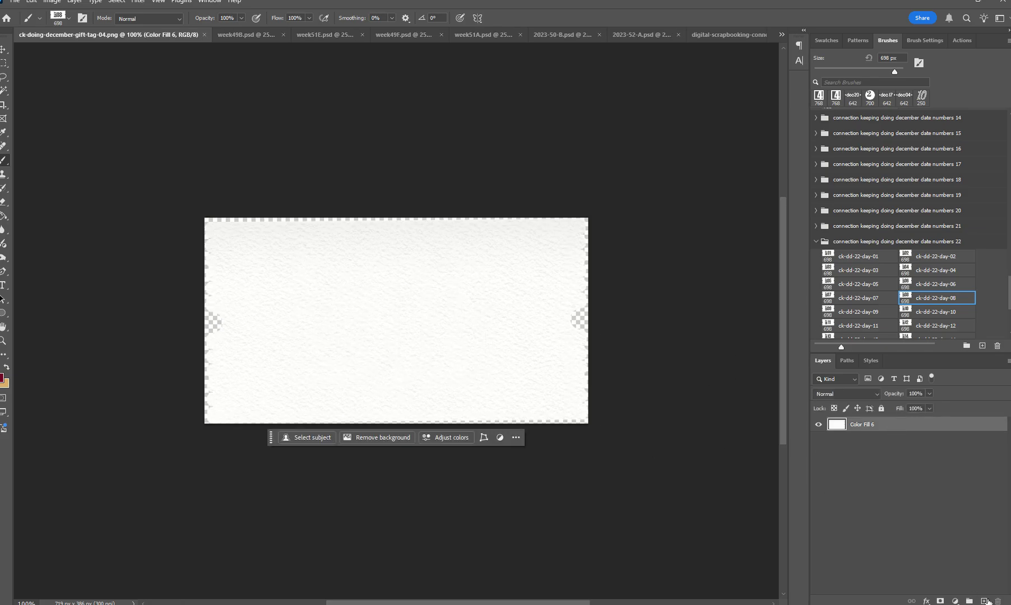
pyautogui.click(985, 600)
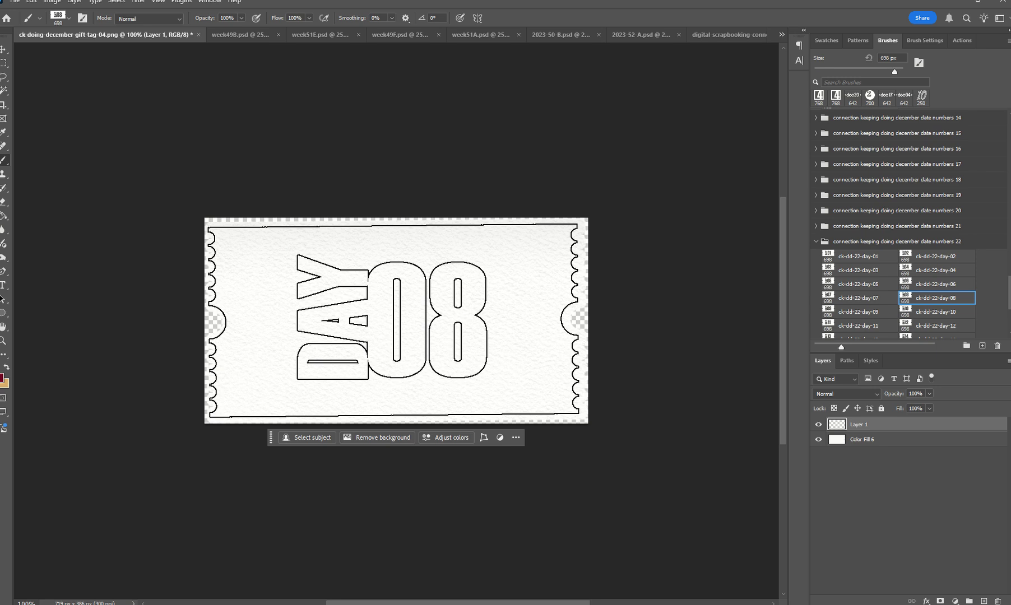
pyautogui.click(393, 321)
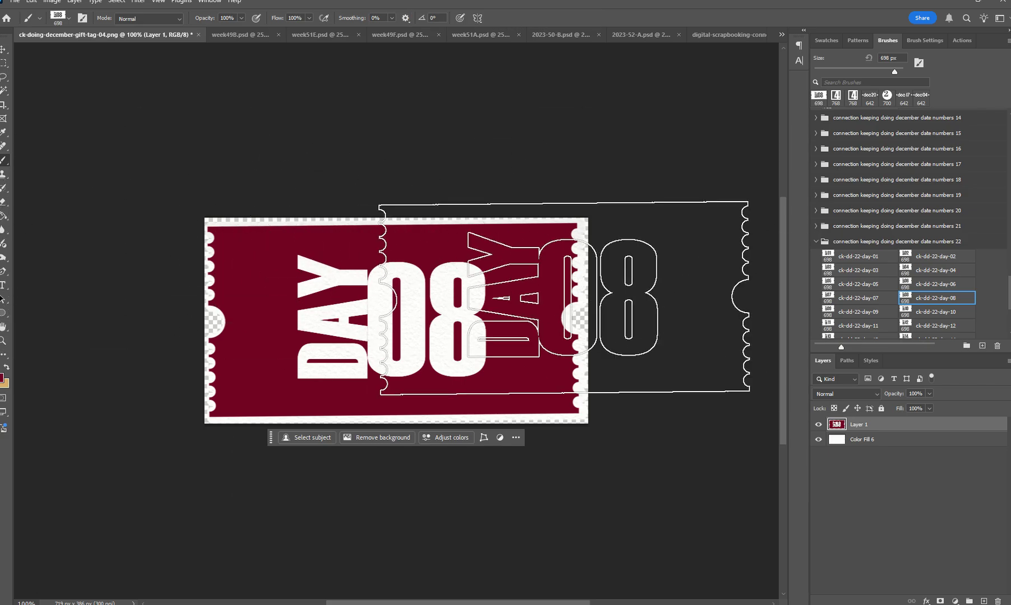
pyautogui.click(3, 51)
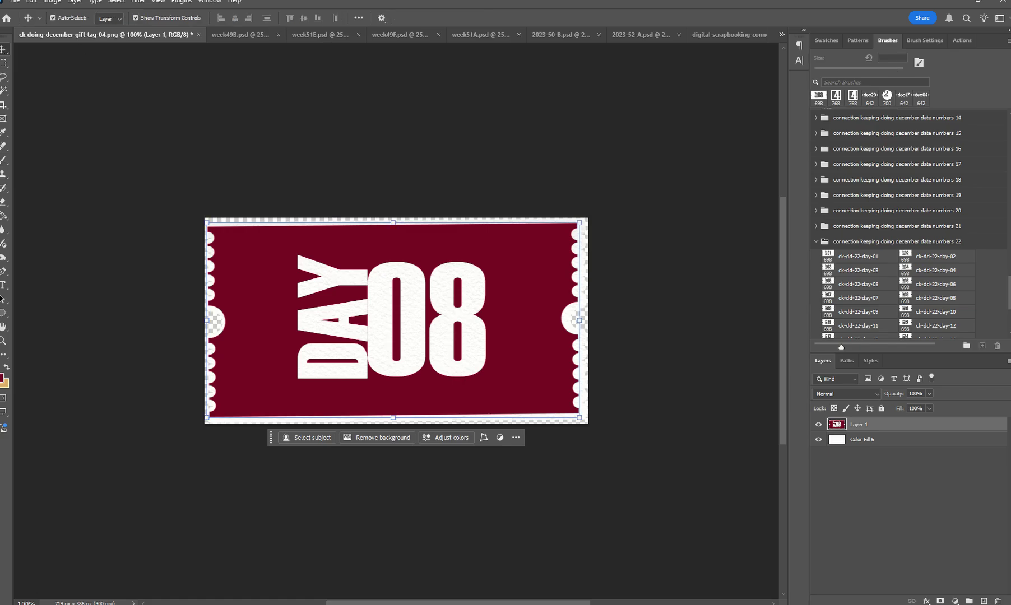
# Match the banner tag ck-doing-december-gift-tag-03.png to the preview sheet and select the ck-dd-20-day-10 brush from date numbers 20.
pyautogui.hotkey('ctrl', 'shift', 'Tab')
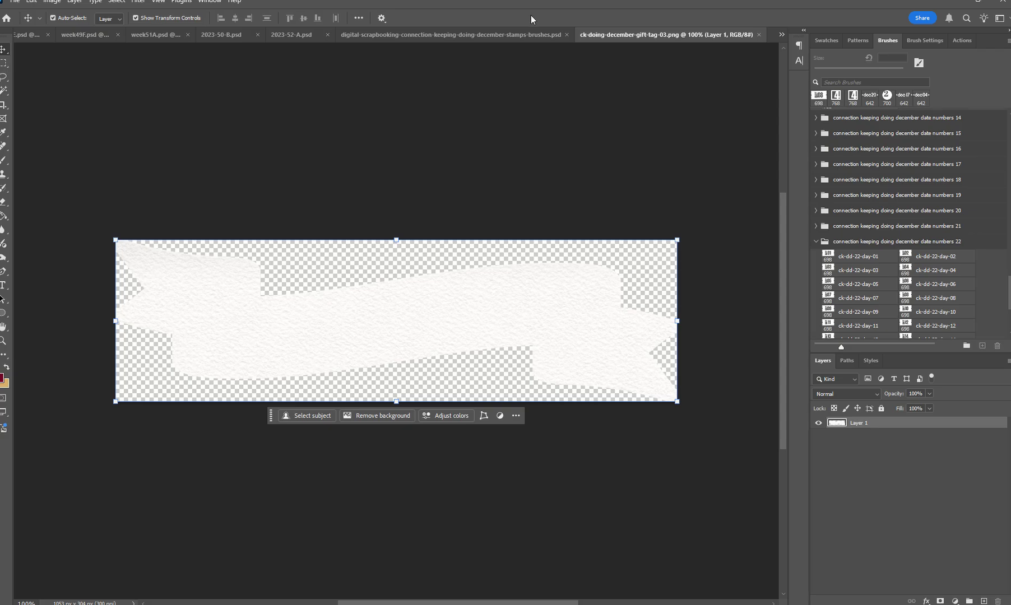
pyautogui.click(499, 34)
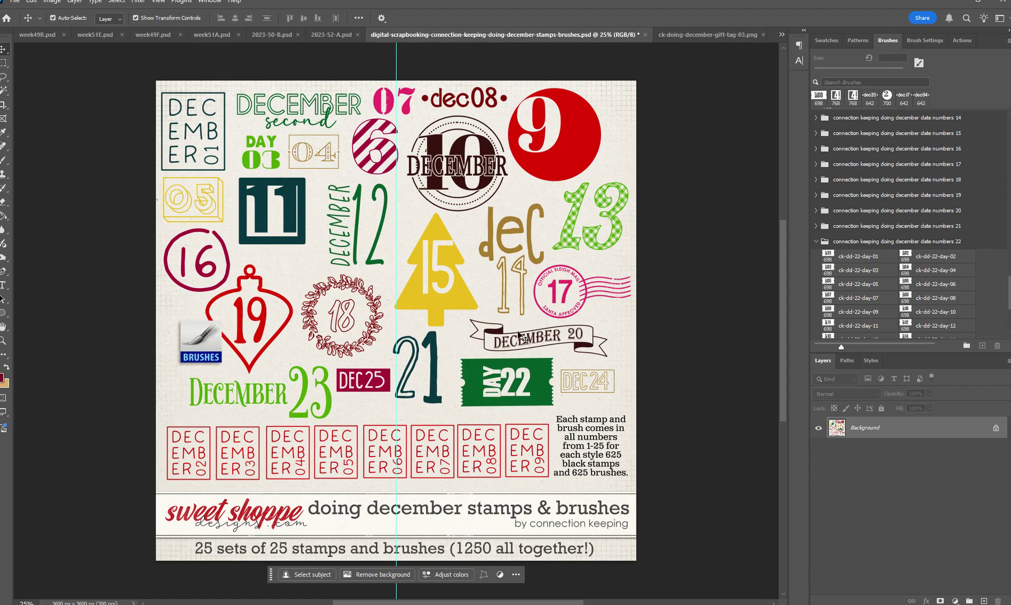
pyautogui.click(814, 242)
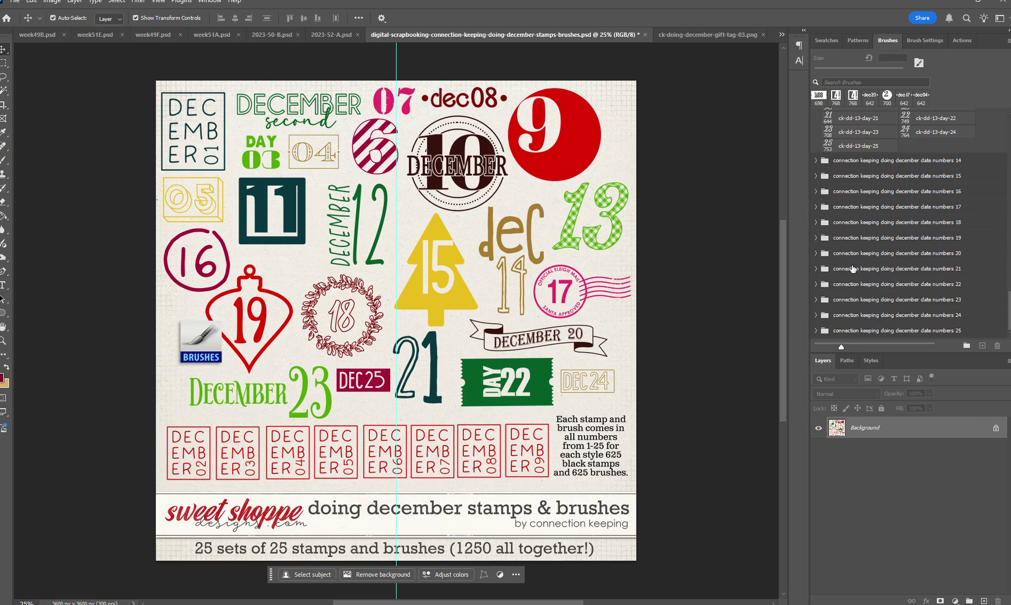
pyautogui.click(816, 253)
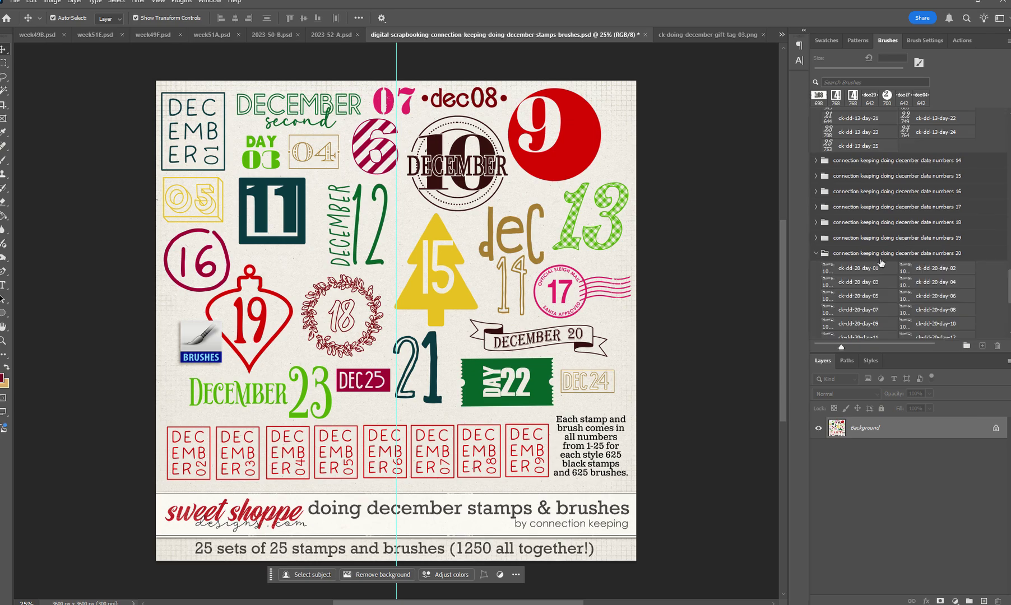
pyautogui.scroll(-1, 897, 275)
pyautogui.click(911, 304)
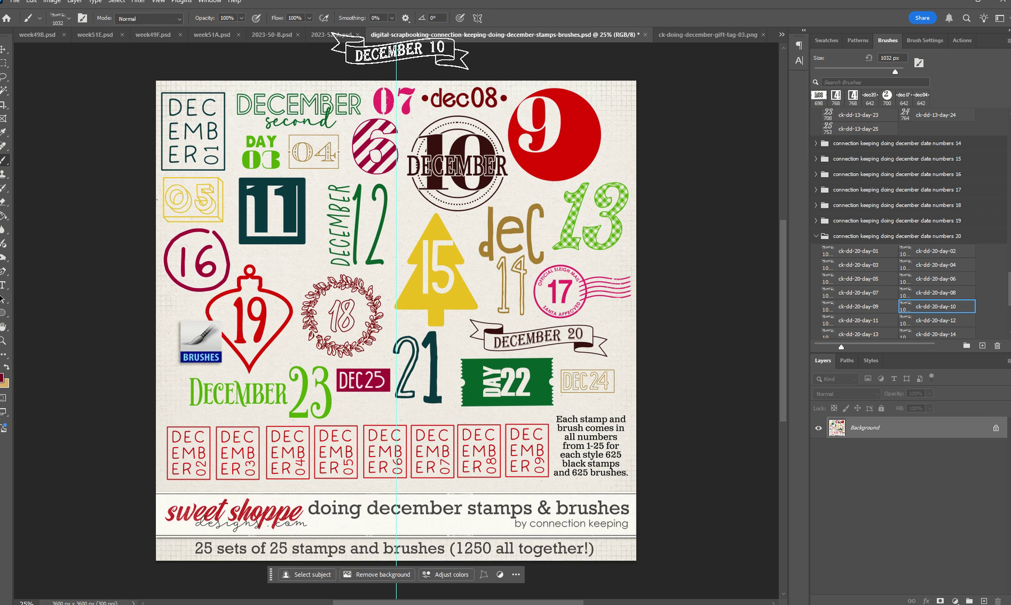
# Try stamping the dark red December 10 banner directly on the layer of ck-doing-december-gift-tag-03.png, and undo the stamp.
pyautogui.click(707, 35)
pyautogui.click(400, 320)
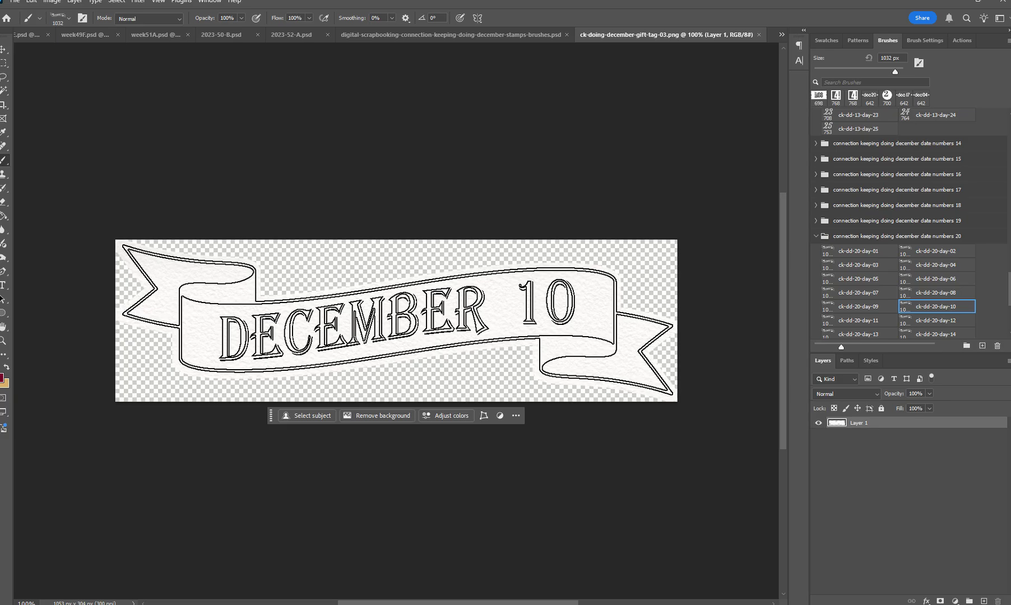
pyautogui.click(397, 319)
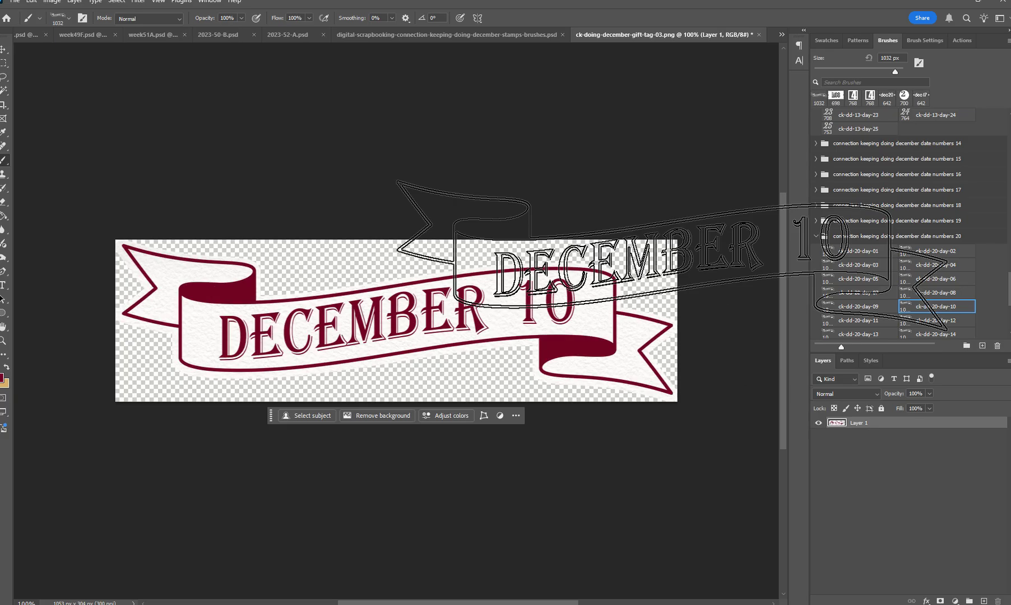
pyautogui.hotkey('ctrl', 'z')
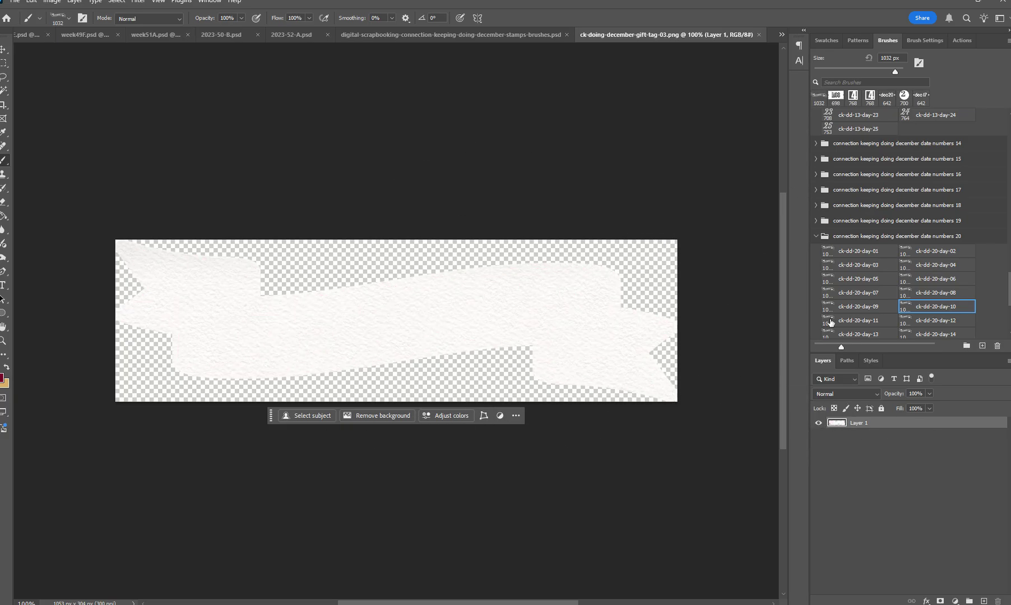
# Stamp the ck-dd-20-day-07 brush in the teal advent Christmas color onto Layer 1 of the banner tag.
pyautogui.click(838, 292)
pyautogui.click(960, 39)
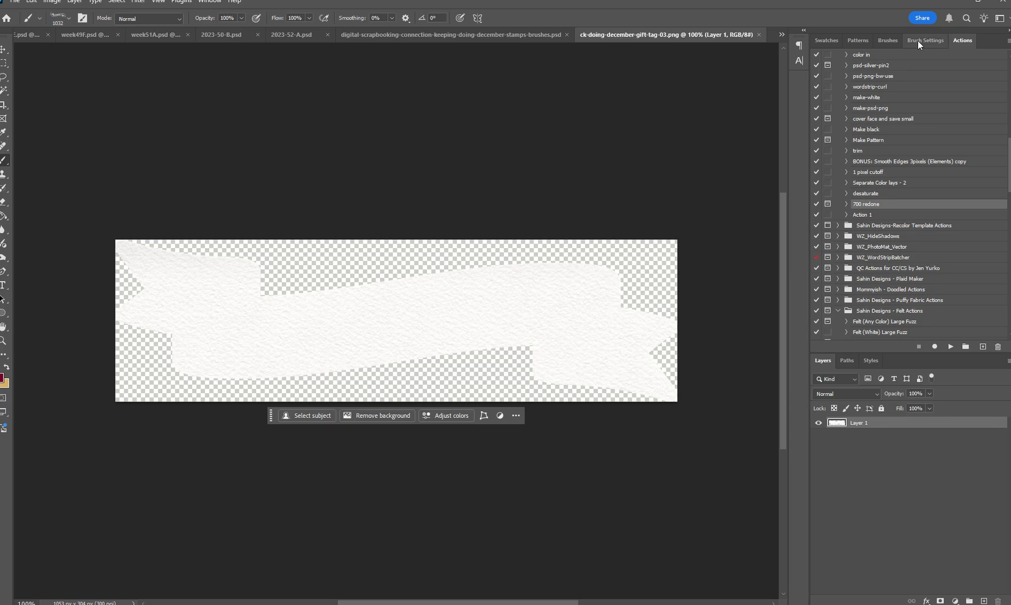
pyautogui.click(887, 39)
pyautogui.click(831, 45)
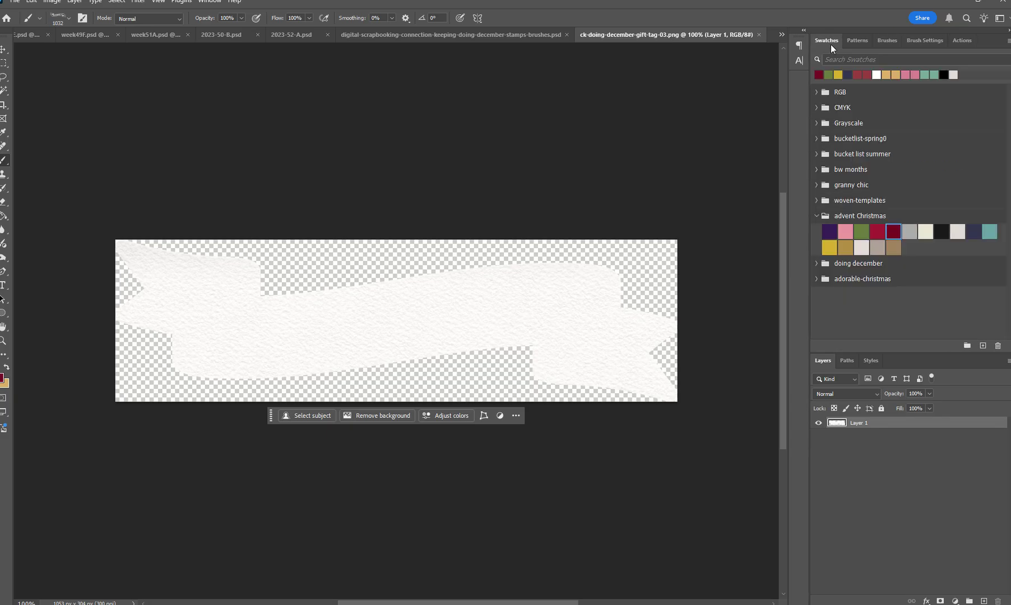
pyautogui.click(989, 232)
pyautogui.click(397, 320)
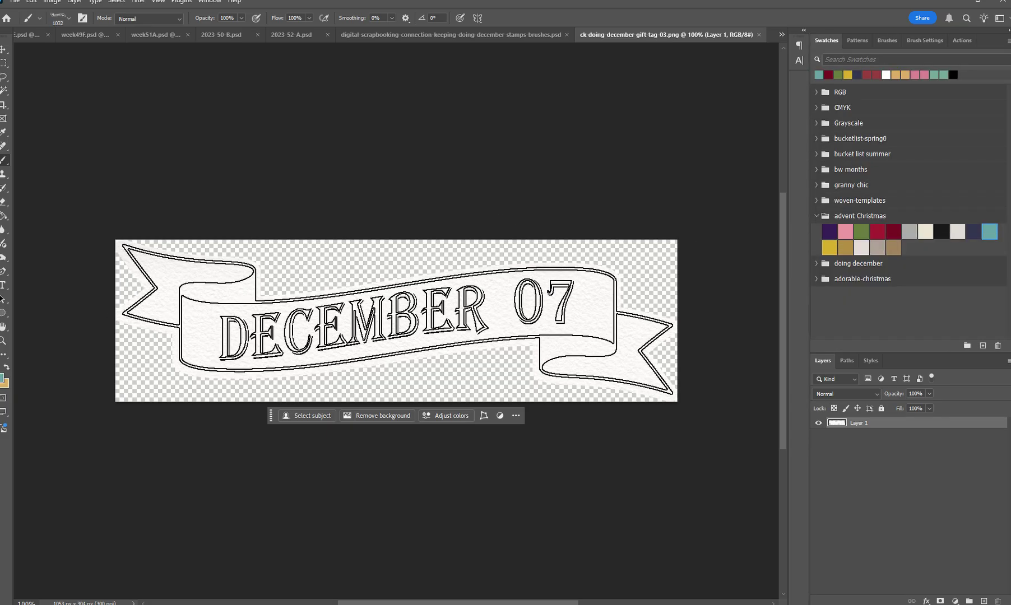
pyautogui.click(397, 320)
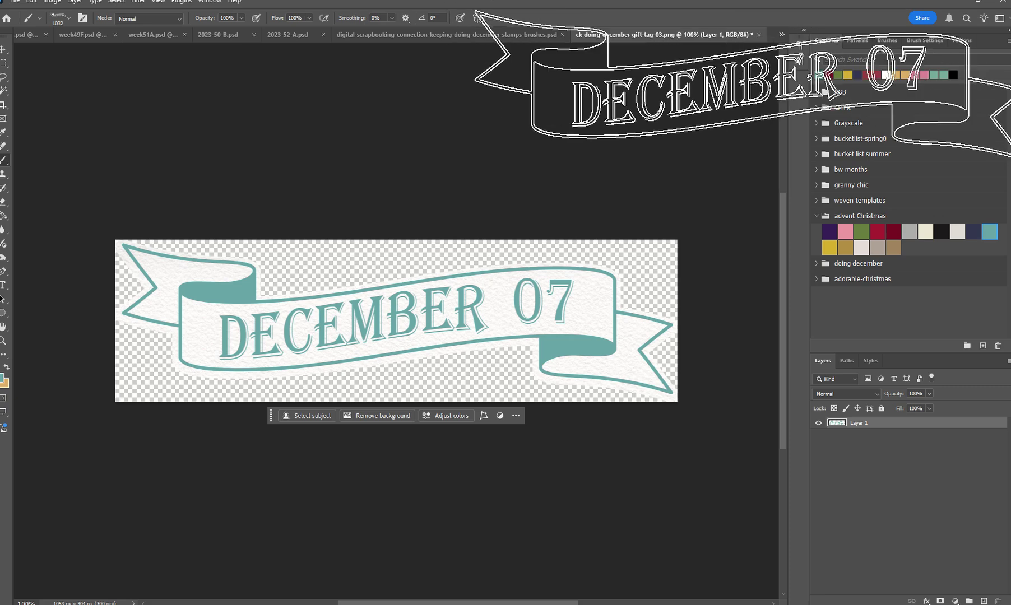